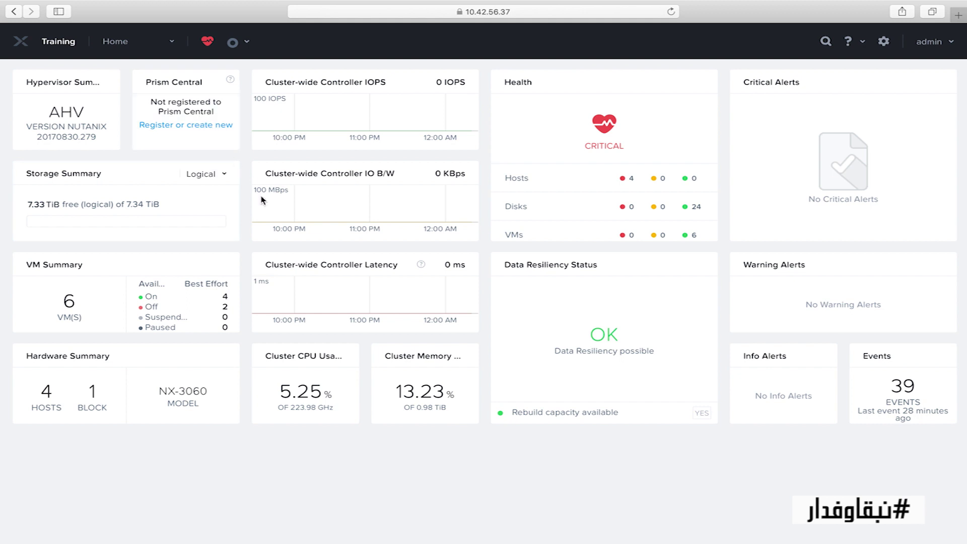
mouse_move(215, 225)
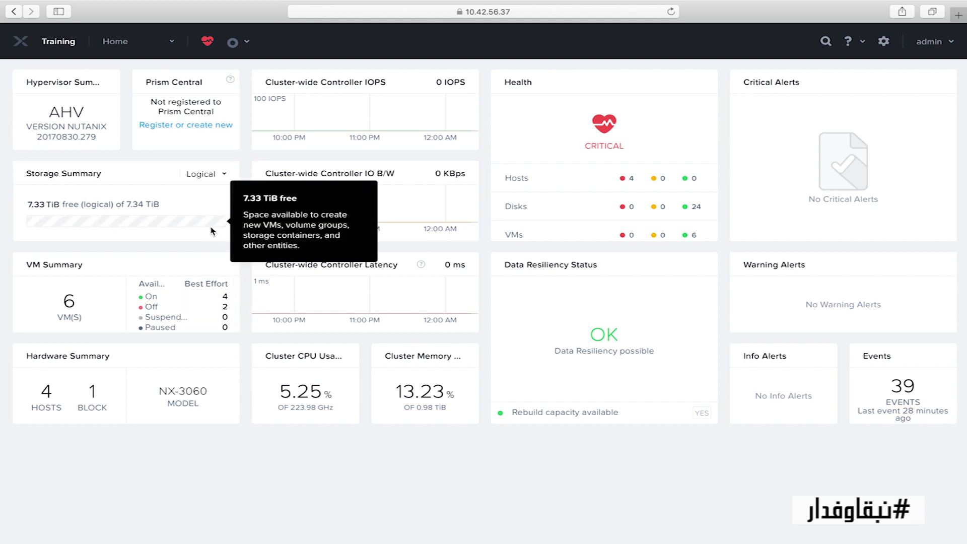
mouse_move(227, 278)
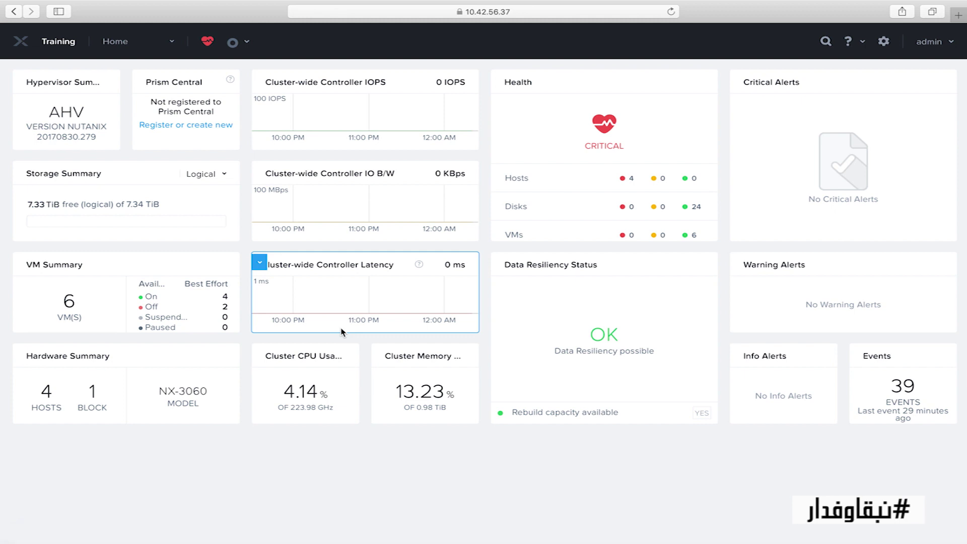
Step: Begin deploying a new Prism Central and download the 5.16.1.2 installation image
click(219, 126)
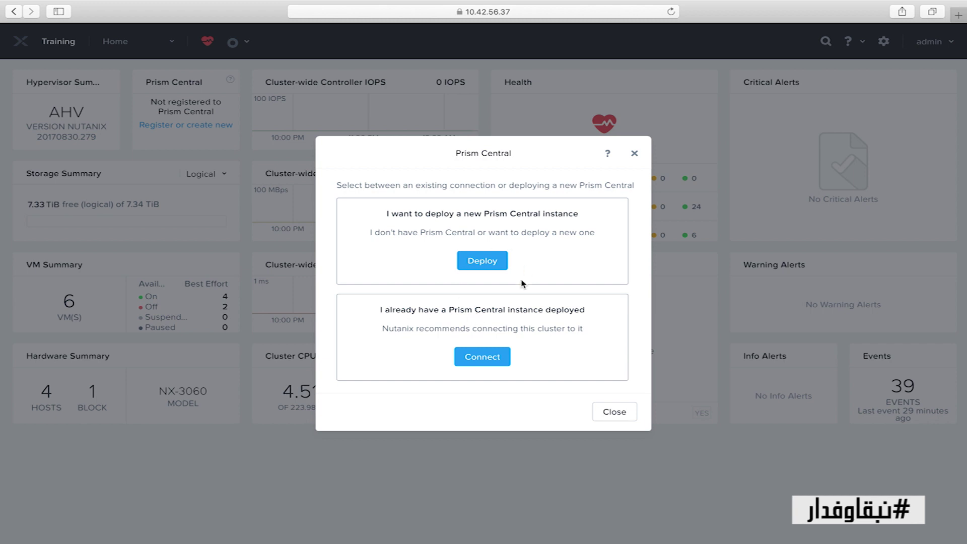
click(487, 260)
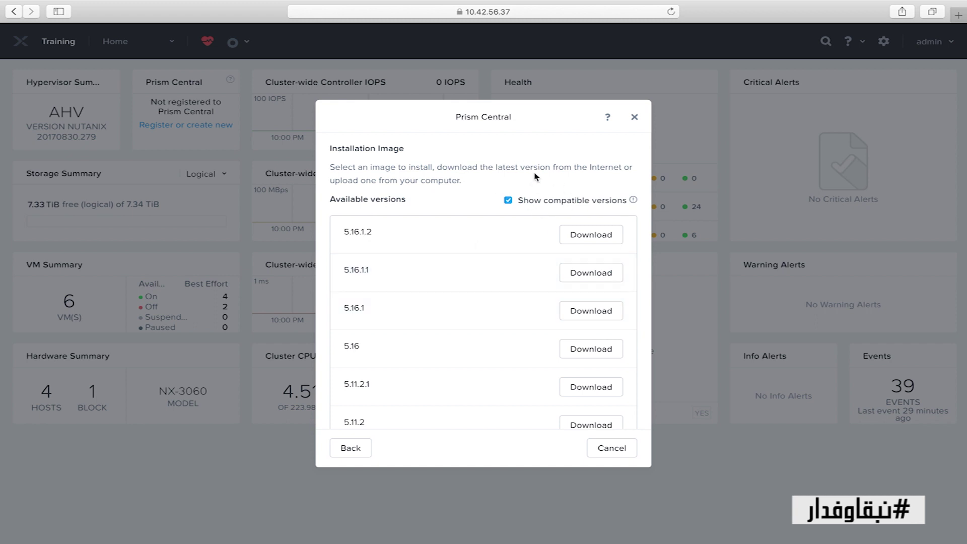
click(578, 235)
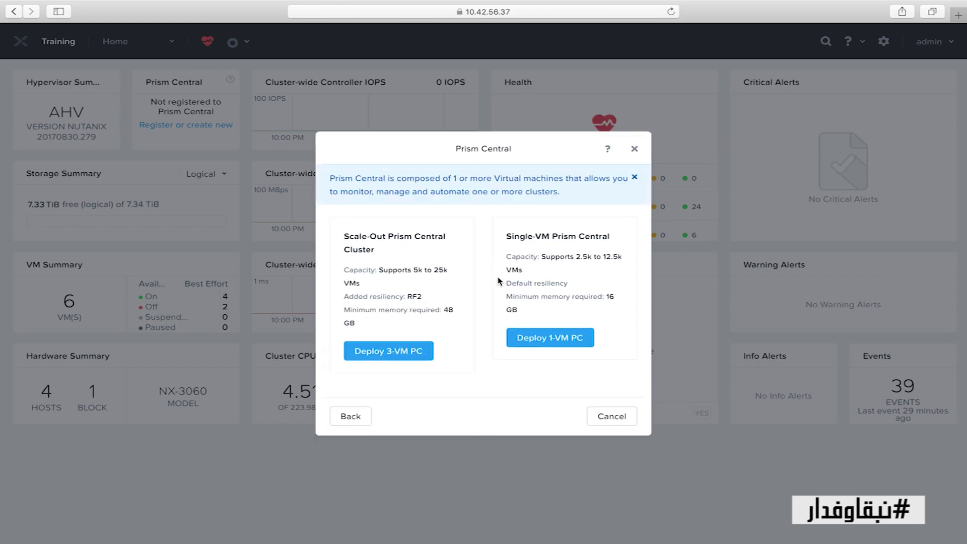
Step: Preview the single-VM deployment form, then back out to the installation versions list
click(563, 338)
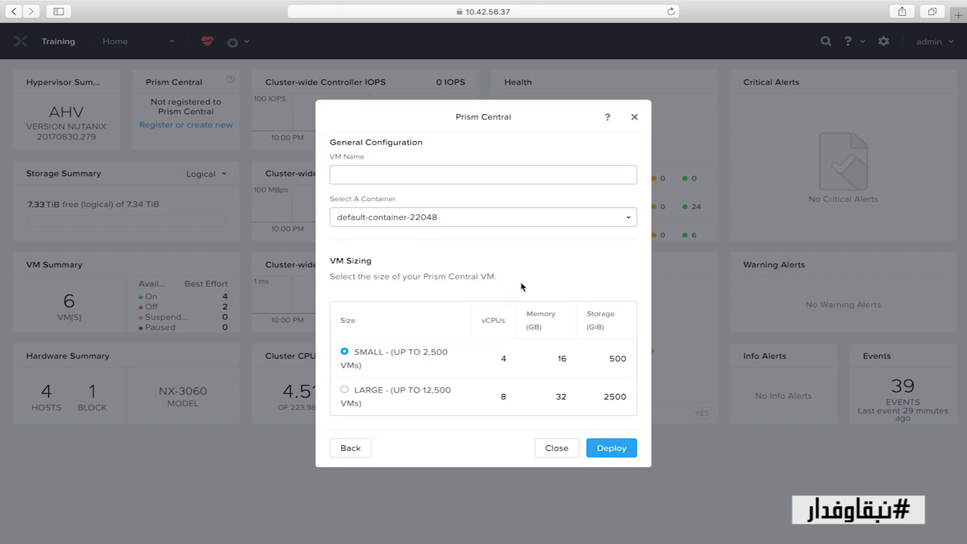
click(349, 452)
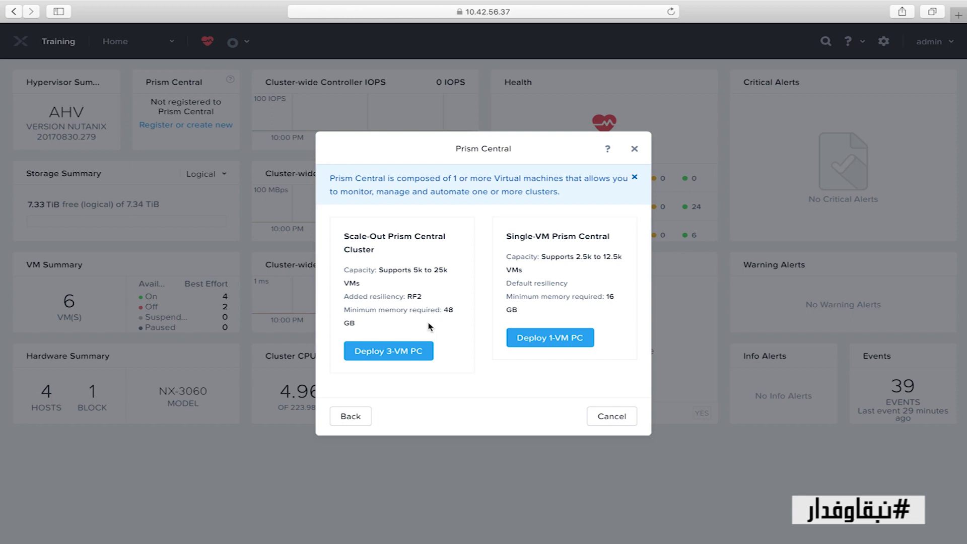
click(557, 342)
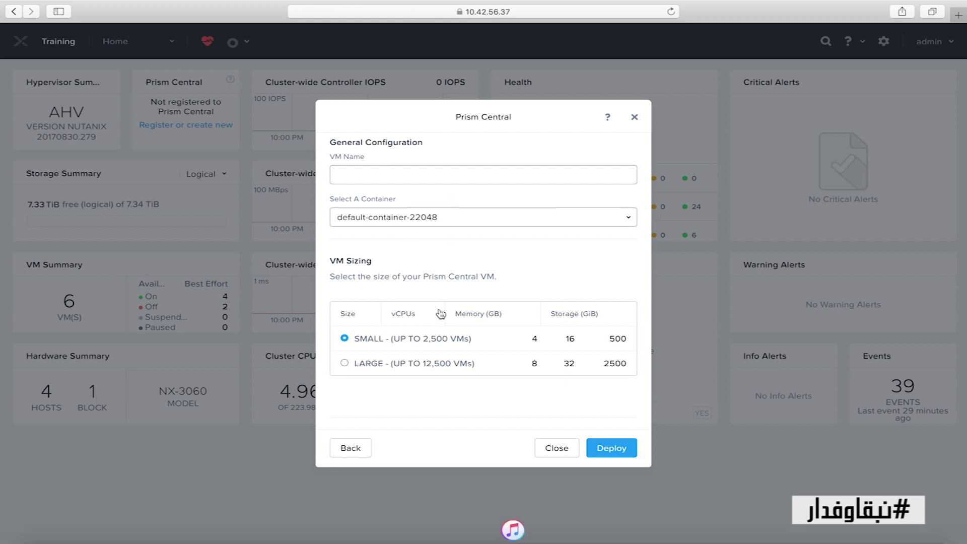
click(414, 174)
click(353, 450)
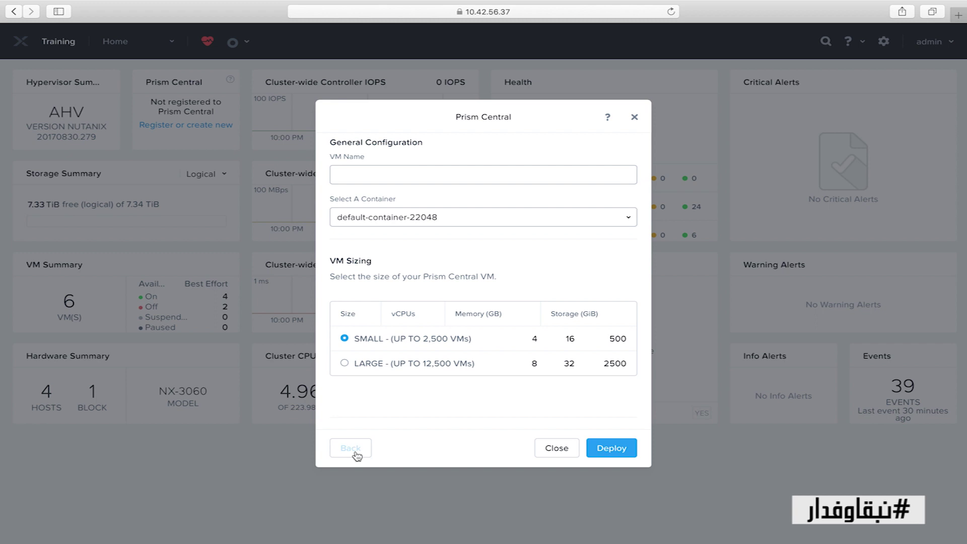
click(349, 419)
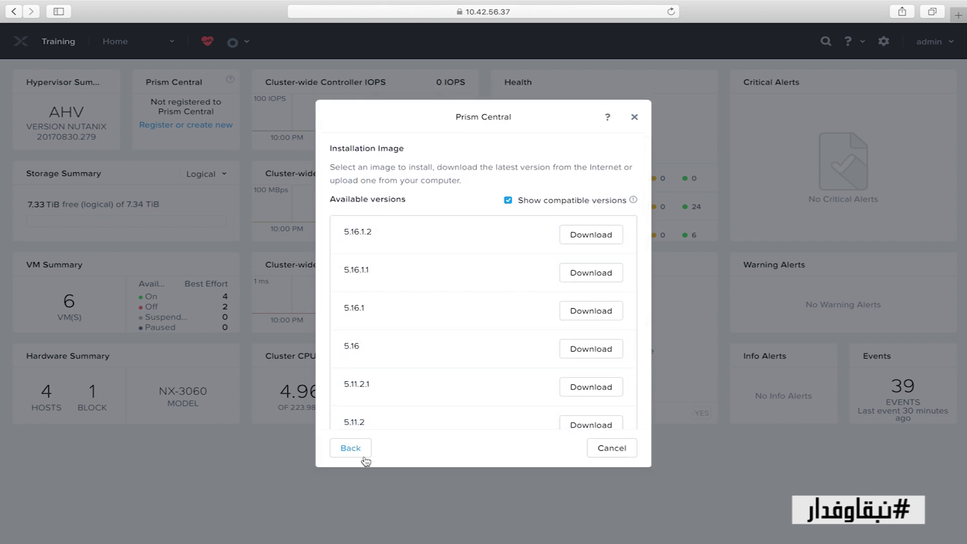
Step: Reveal the upload form for a Prism Central metadata file and binary, then scroll back to the versions
scroll(426, 313, down, 3)
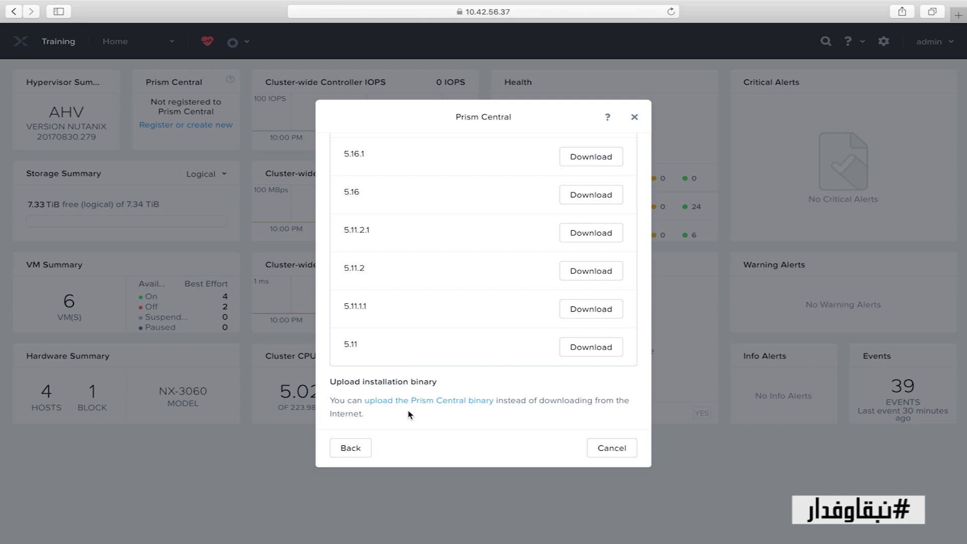
scroll(457, 168, up, 5)
scroll(531, 342, down, 5)
scroll(527, 323, up, 5)
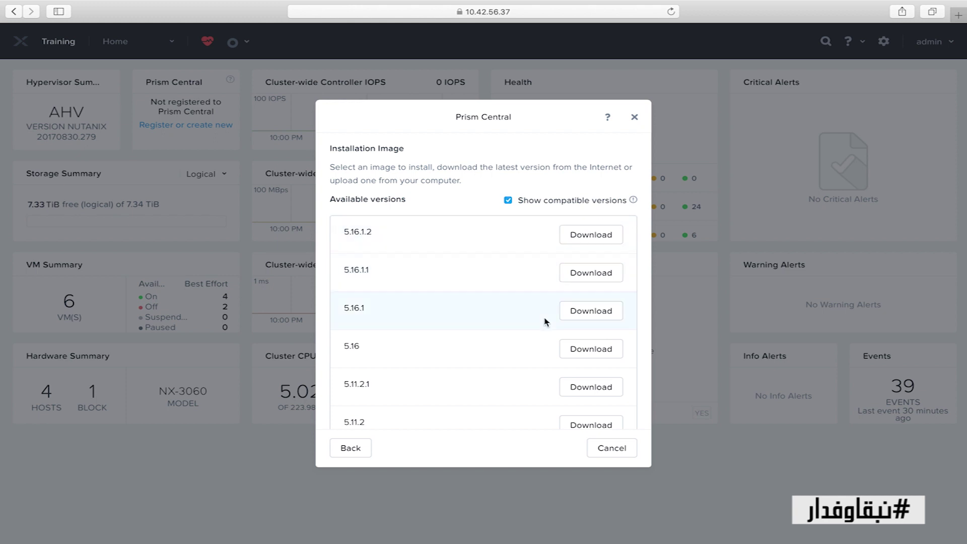
scroll(545, 319, down, 5)
click(435, 404)
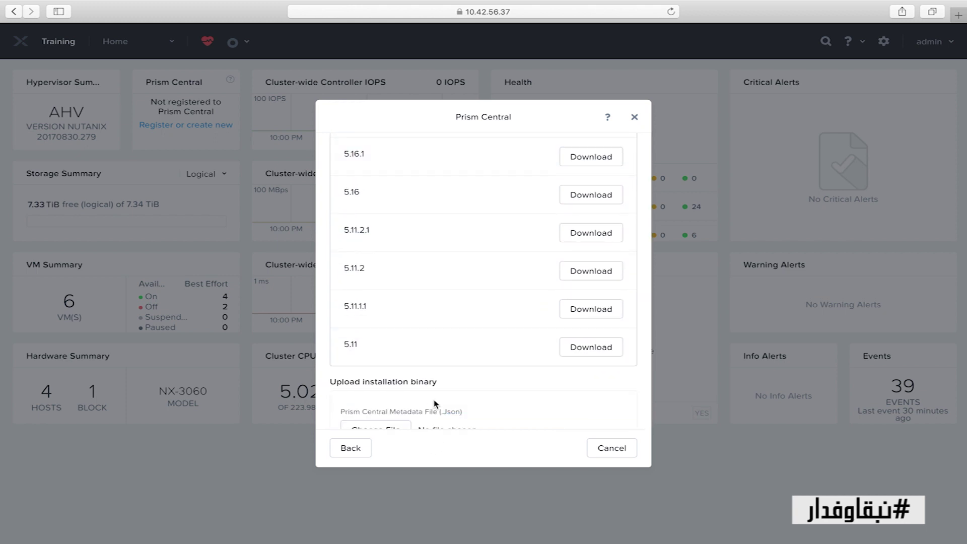
scroll(449, 388, down, 3)
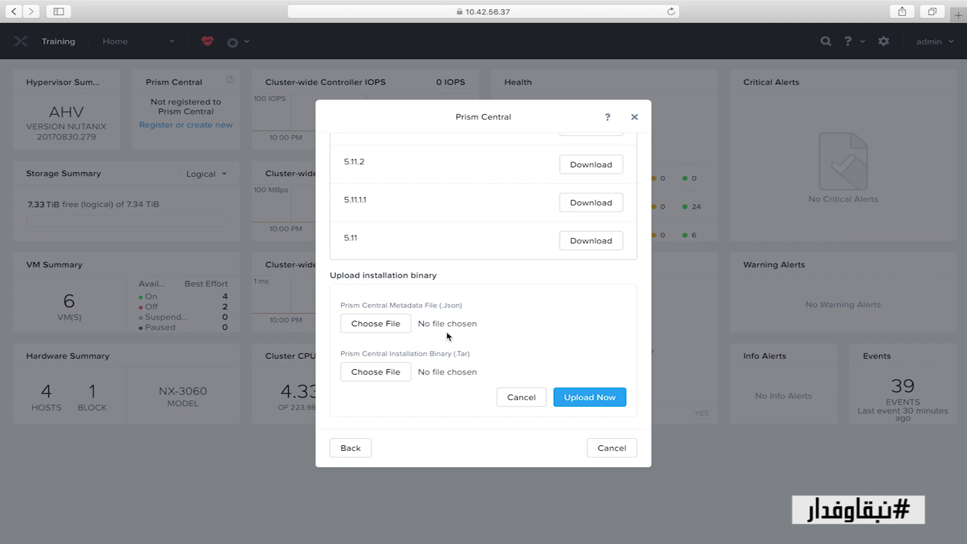
scroll(447, 336, up, 3)
scroll(447, 336, down, 3)
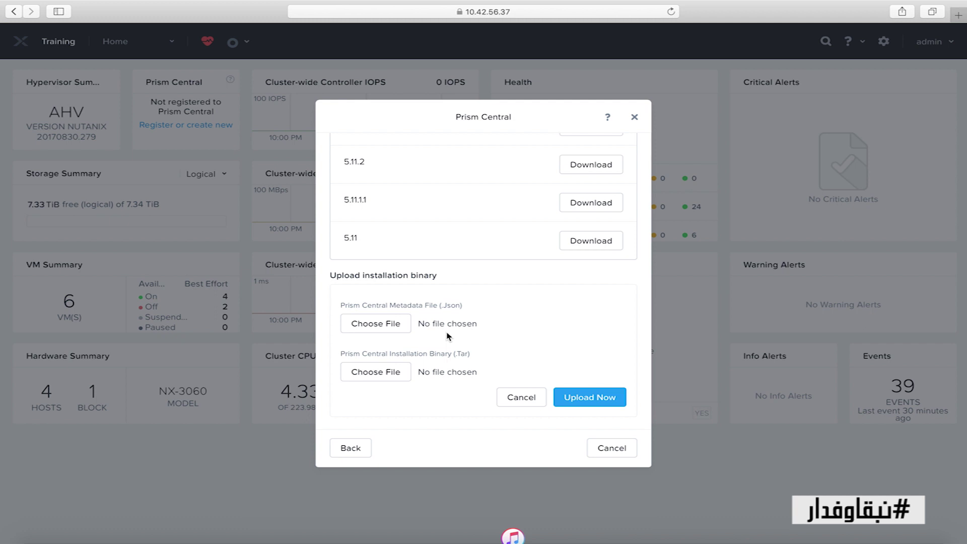
scroll(467, 336, up, 3)
scroll(467, 337, up, 1)
scroll(467, 336, down, 4)
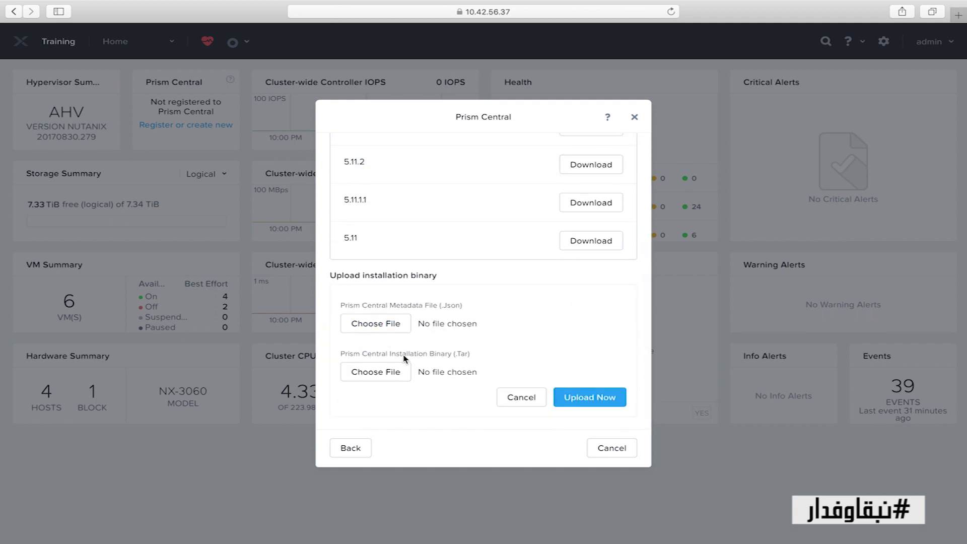
scroll(540, 372, up, 5)
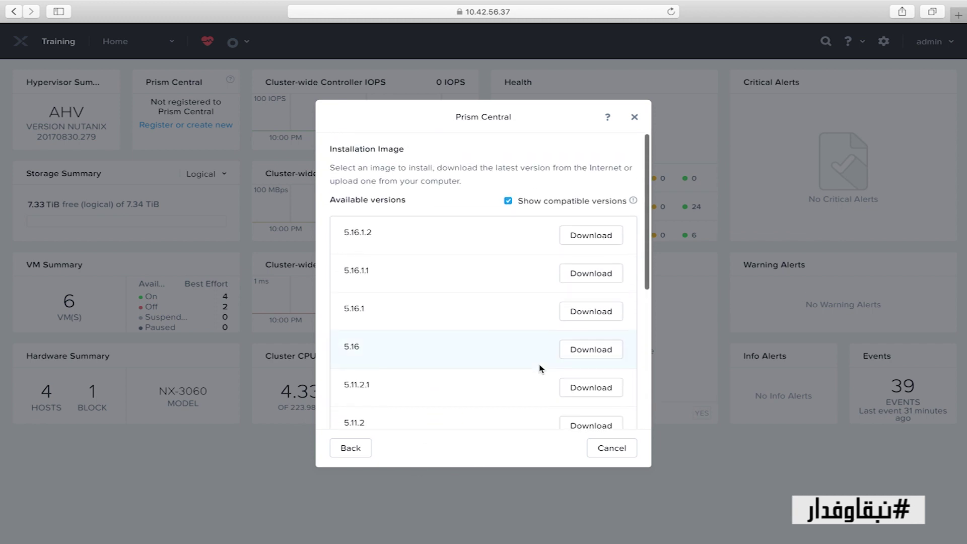
Step: Set up a single-VM Prism Central 5.16.1.2 named PC on default-container-22048
click(589, 237)
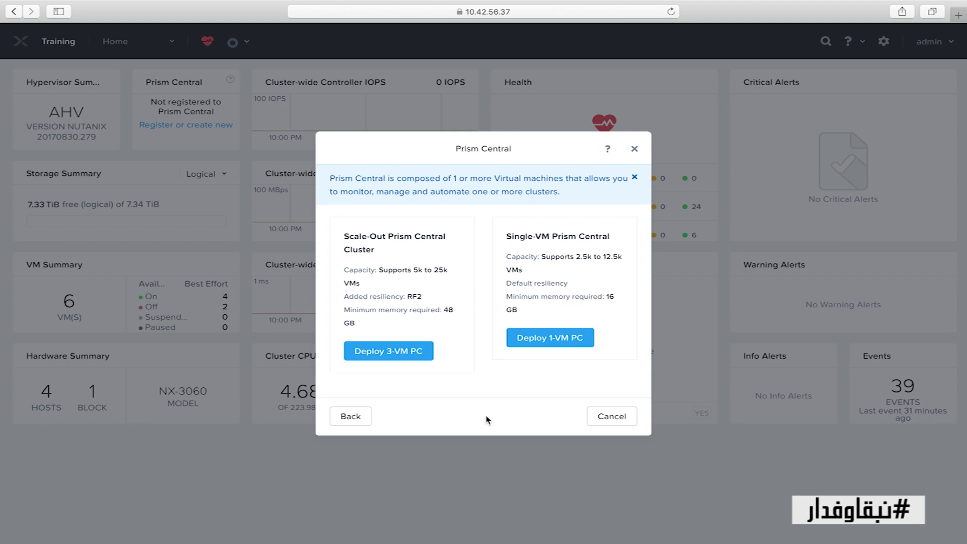
click(554, 345)
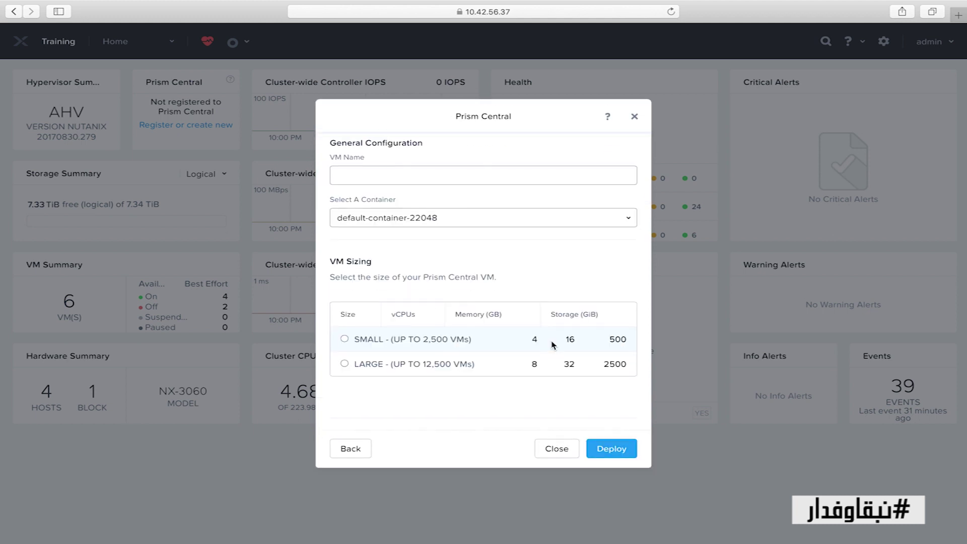
click(392, 172)
text(PC)
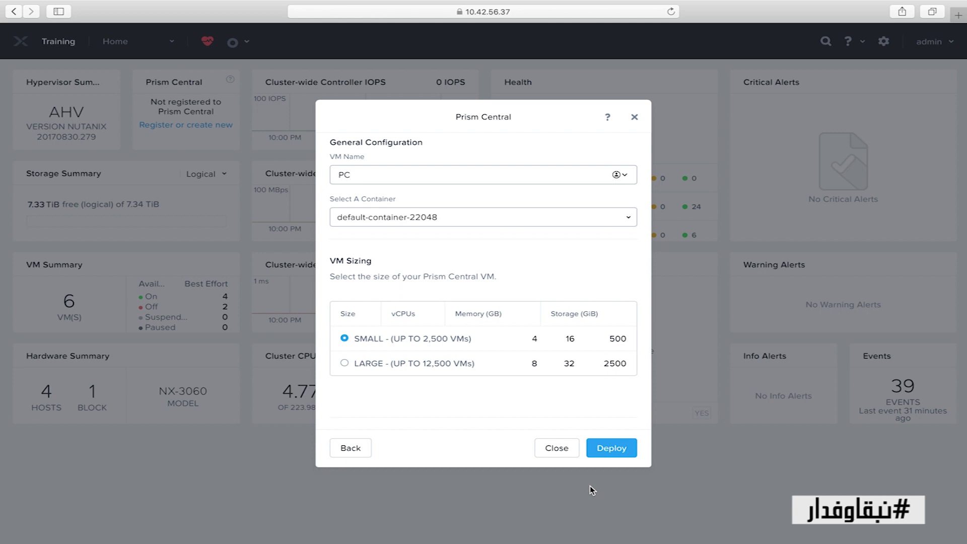
click(539, 222)
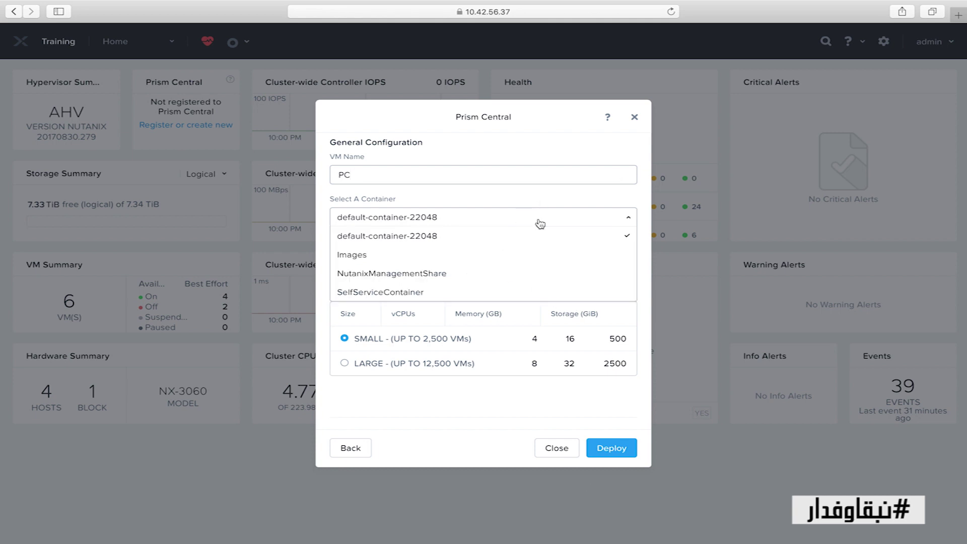
click(448, 243)
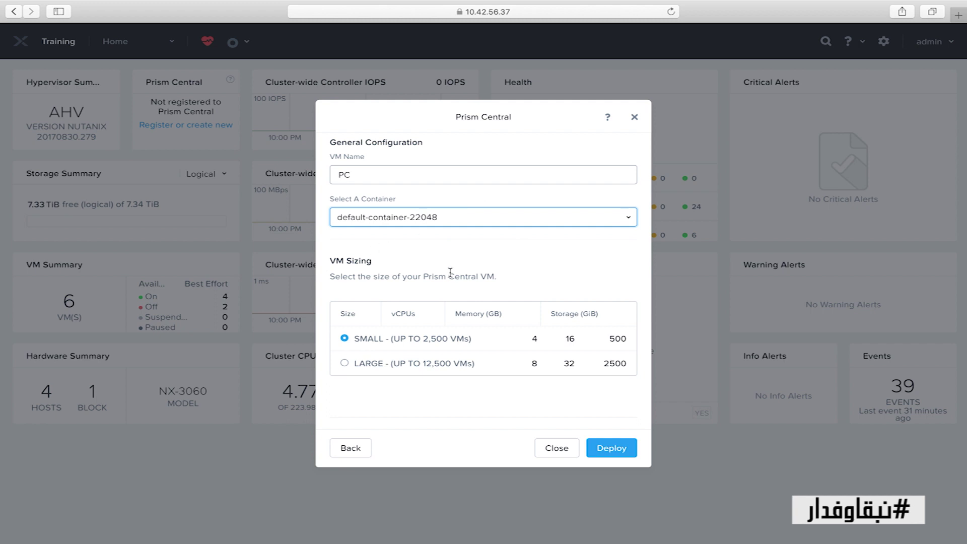
Step: Choose Rx-Automation-Network as the AHV network, then switch to the notes for the IP address
click(614, 453)
scroll(542, 280, down, 5)
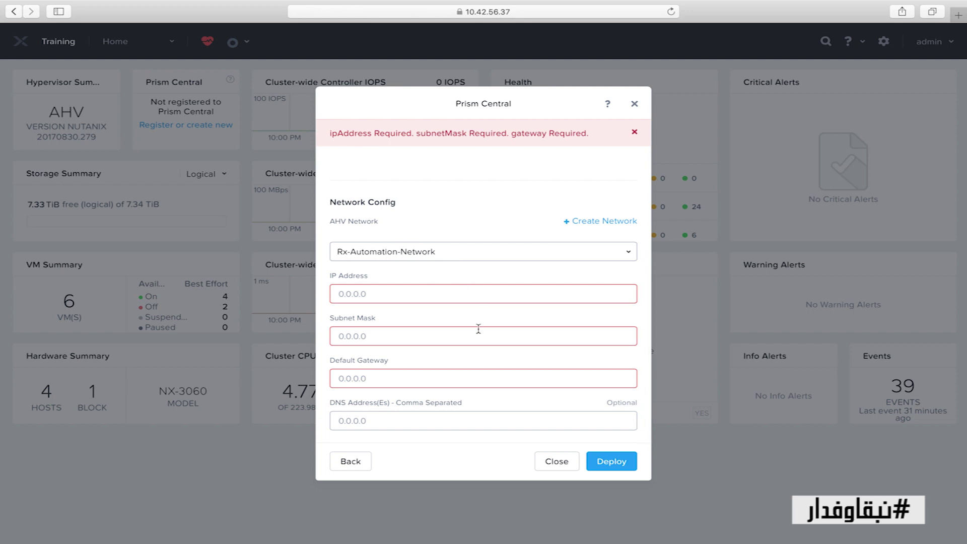
click(493, 254)
click(421, 272)
scroll(427, 296, up, 1)
scroll(427, 300, down, 1)
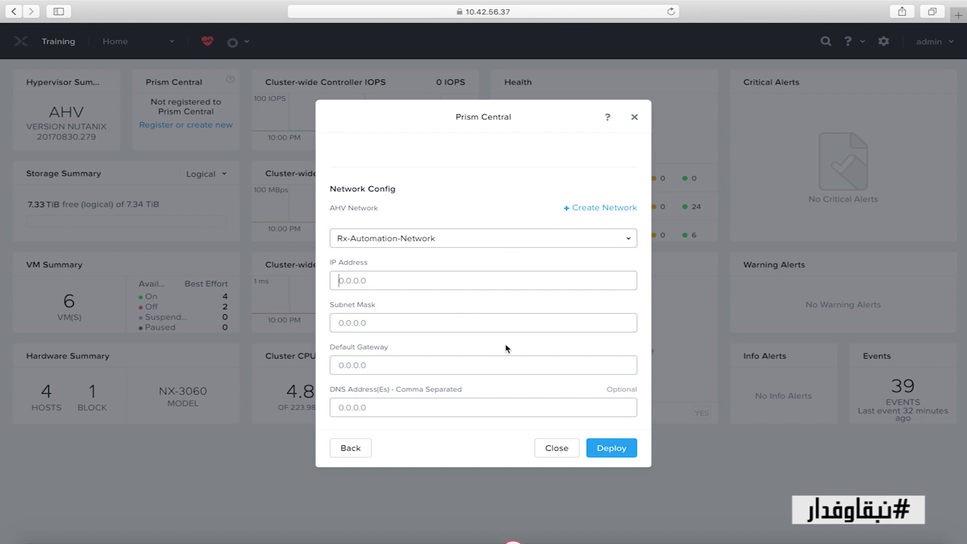
click(441, 280)
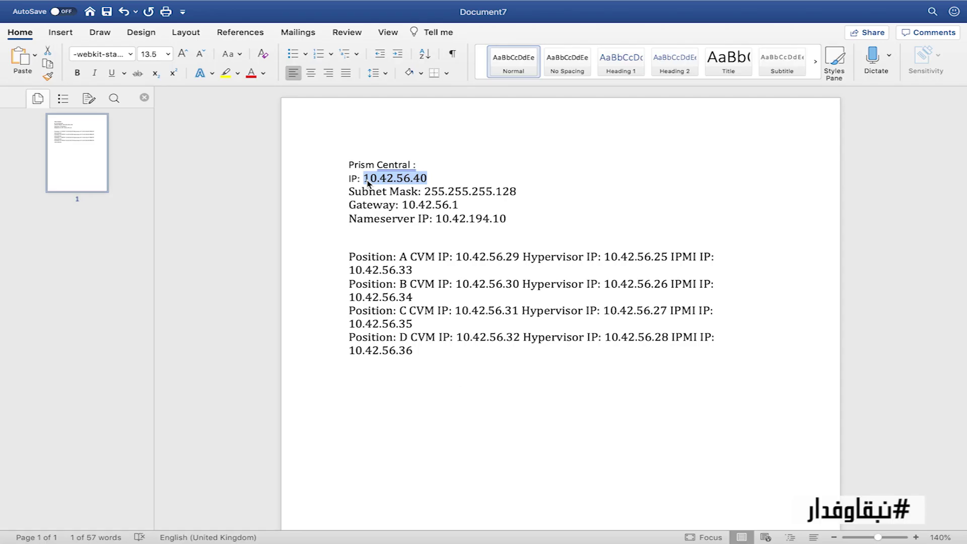
key(ctrl+Right)
Step: Paste IP 10.42.56.40 and subnet mask 255.255.255.128 from the notes into the network form
click(539, 275)
text(10.42.56.40)
key(ctrl+Left)
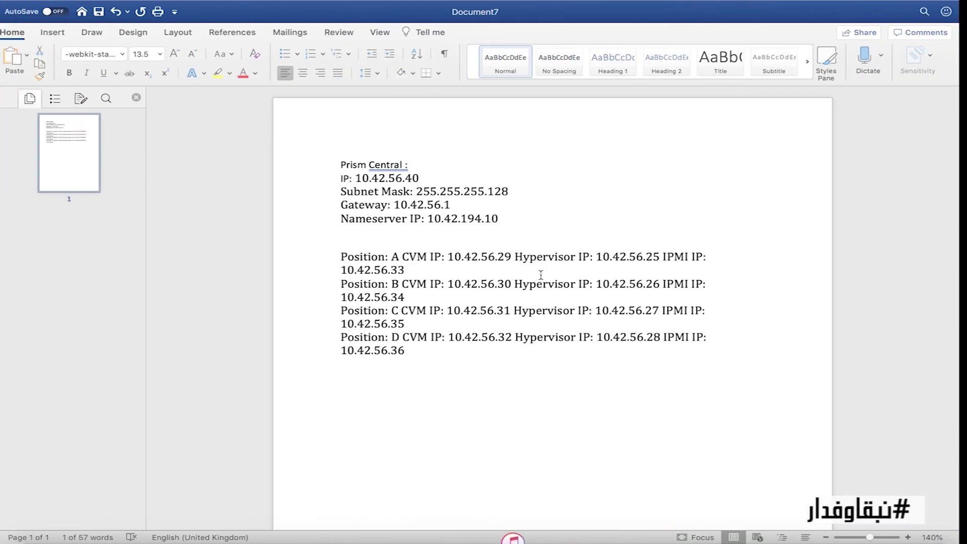
drag(515, 192, 426, 192)
key(super+c)
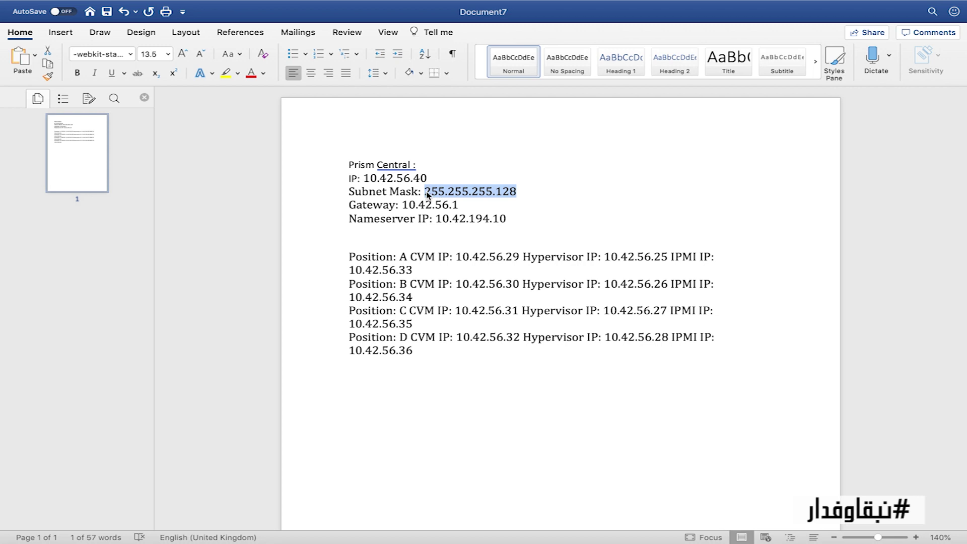
key(ctrl+Right)
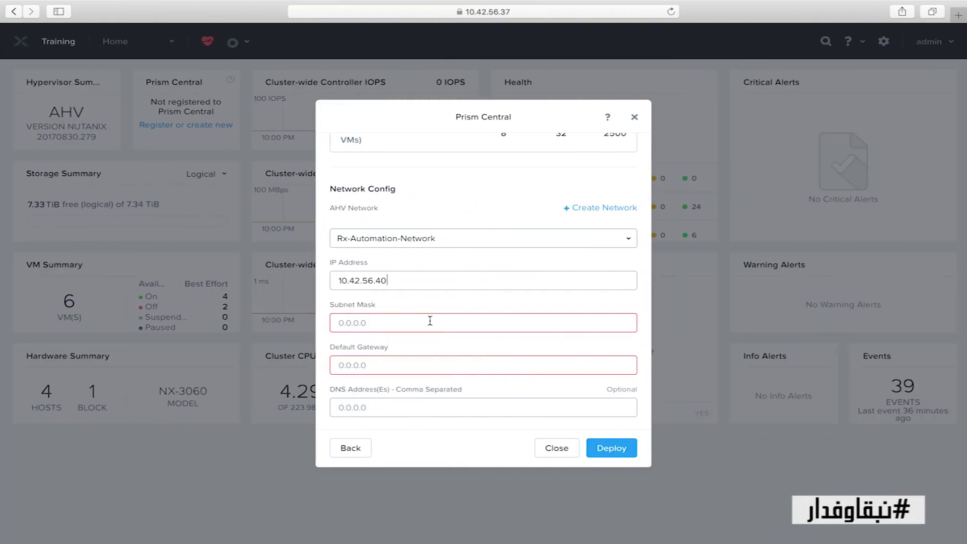
click(430, 321)
key(super+v)
Step: Fill in gateway 10.42.56.1 and DNS address 10.42.194.10 copied from the notes
key(ctrl+Left)
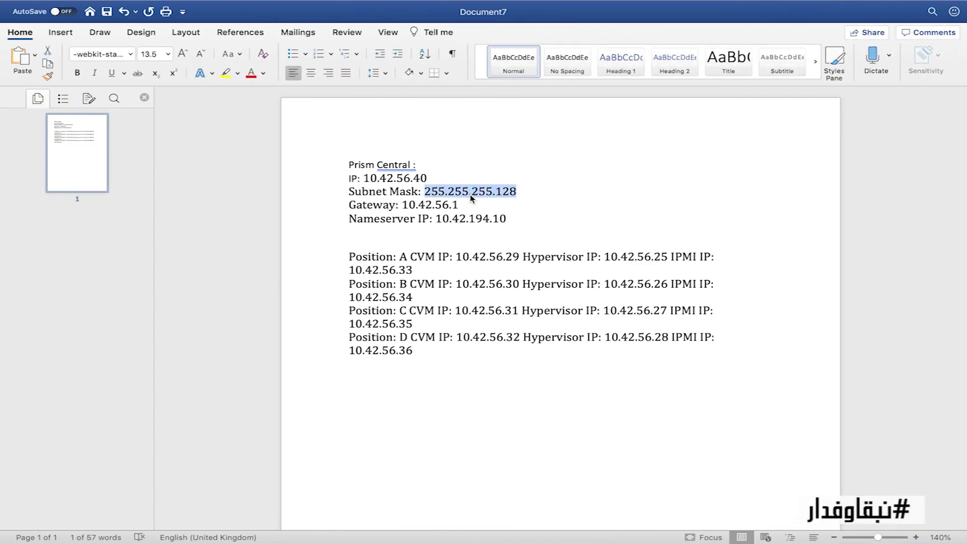
drag(459, 205, 404, 202)
key(super+c)
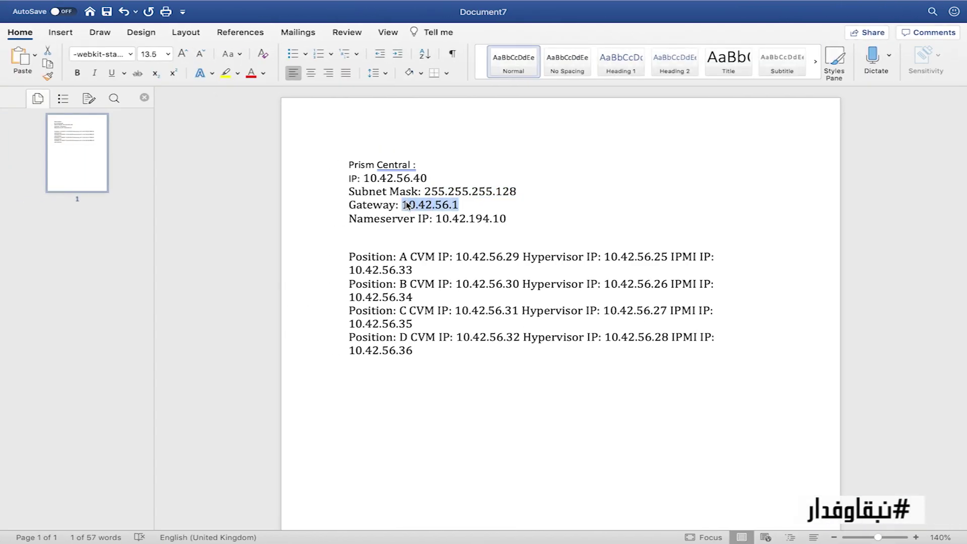
key(ctrl+Right)
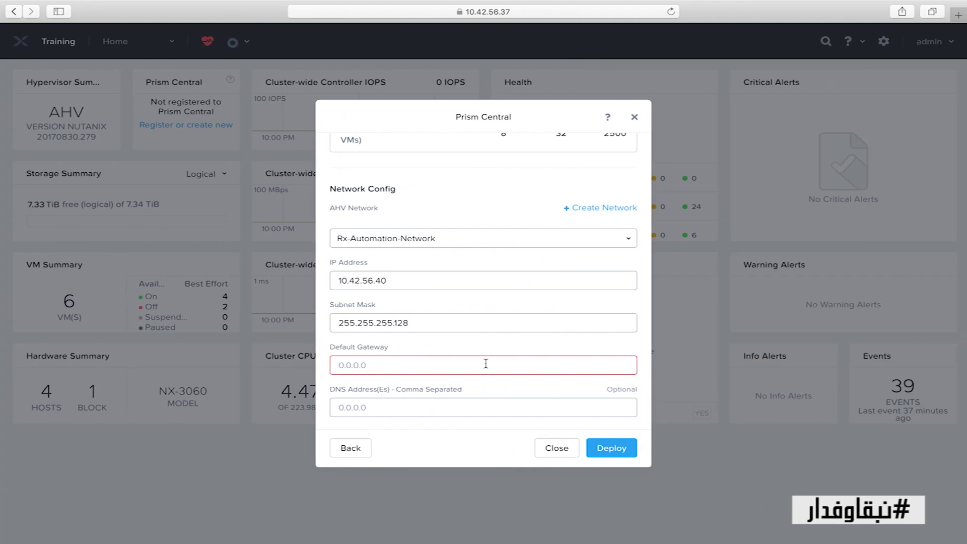
key(super+v)
key(ctrl+Left)
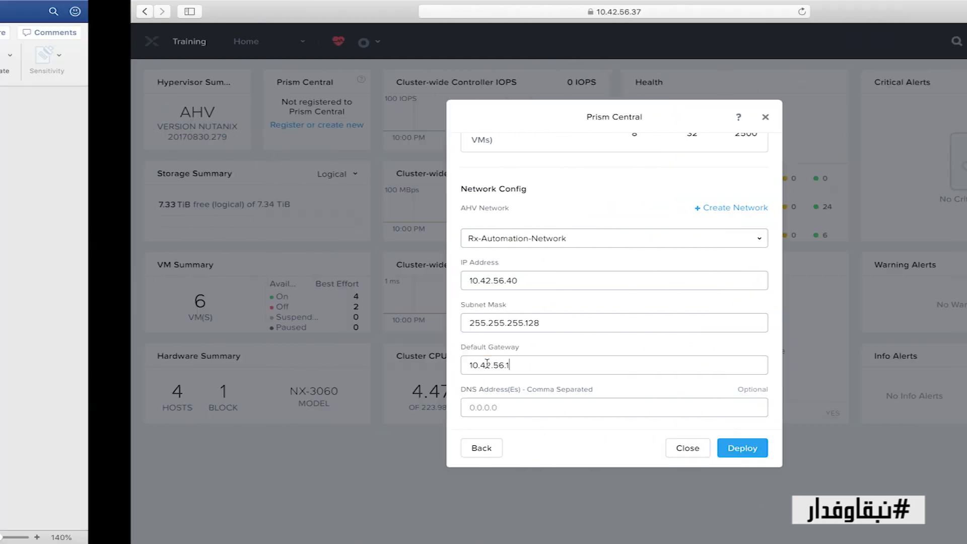
drag(507, 218, 437, 217)
key(ctrl+c)
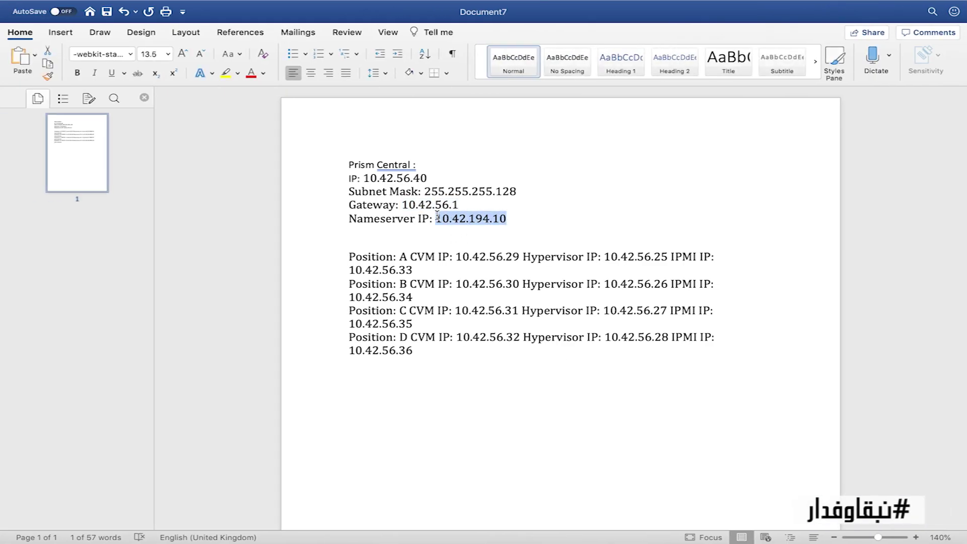
key(ctrl+Right)
scroll(535, 274, up, 1)
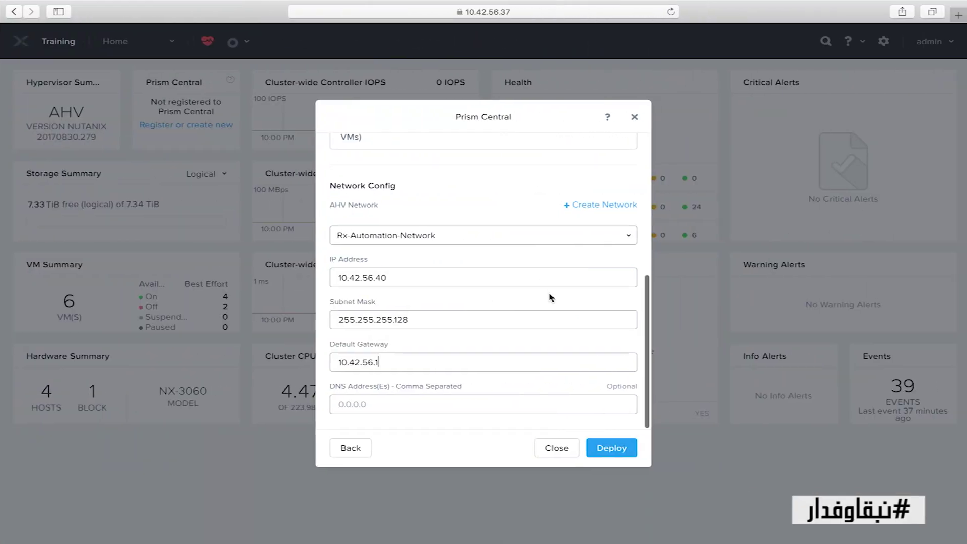
click(438, 403)
key(ctrl+v)
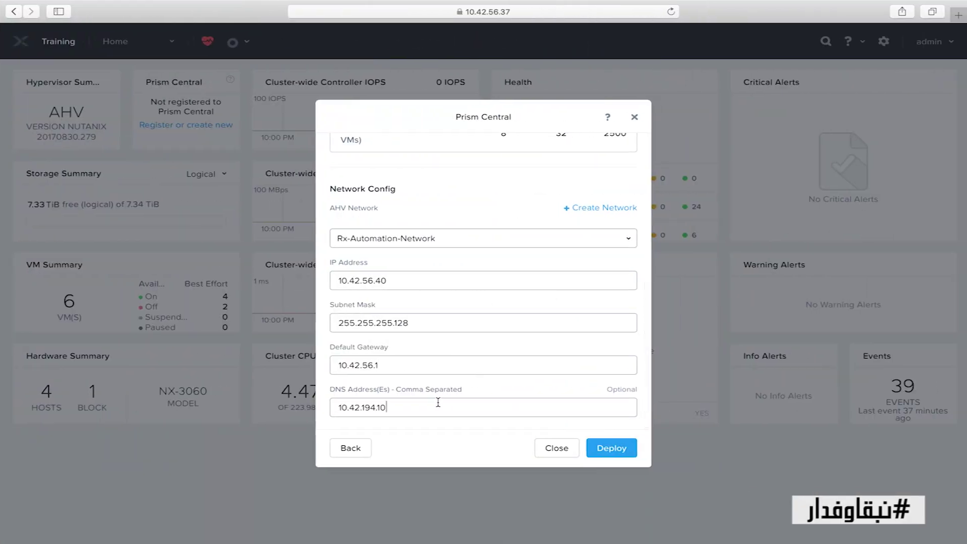
click(618, 454)
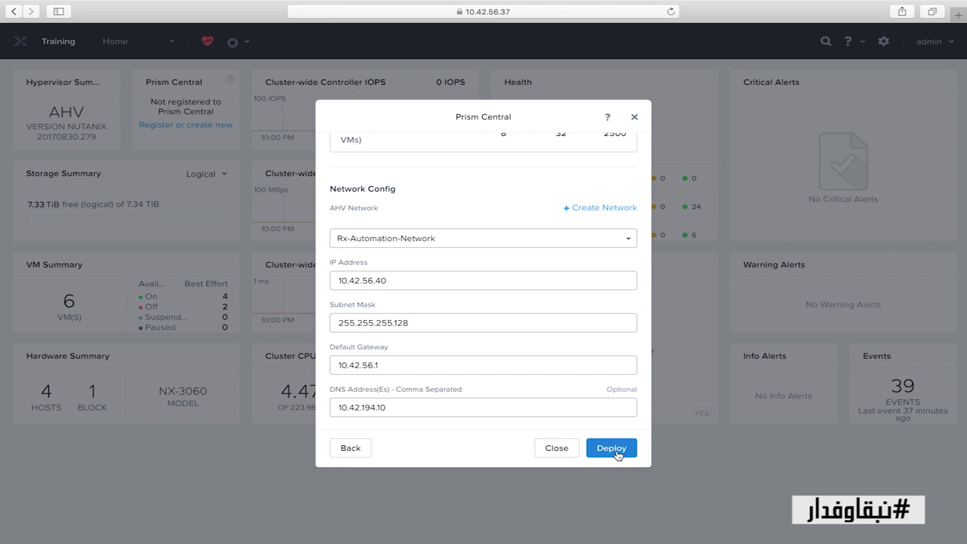
Step: Launch the Prism Central deployment and check its task progress in Recent Tasks
click(618, 454)
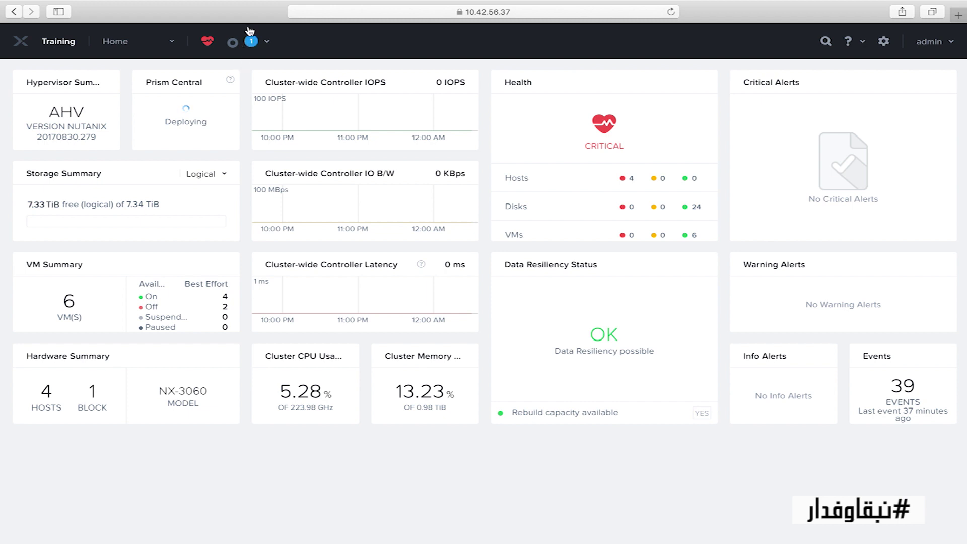
click(250, 45)
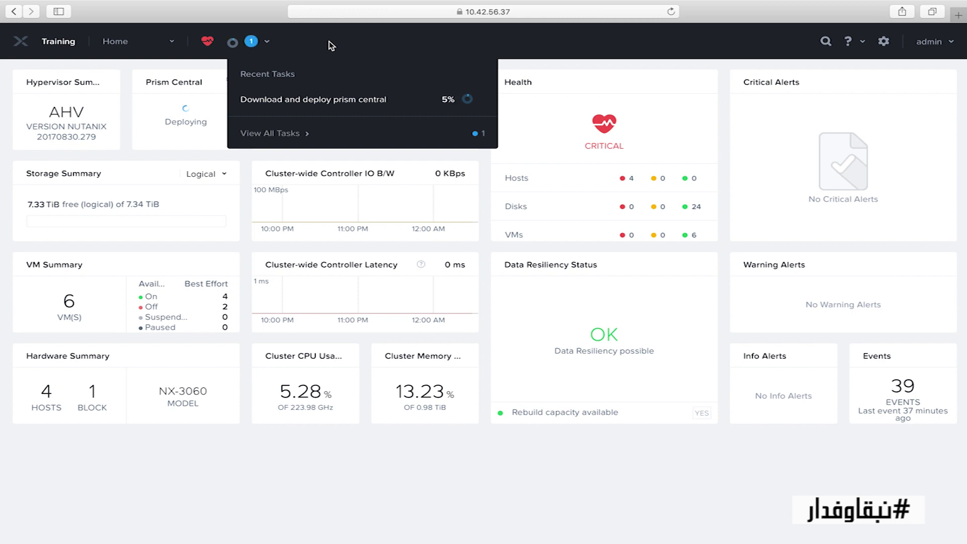
click(248, 44)
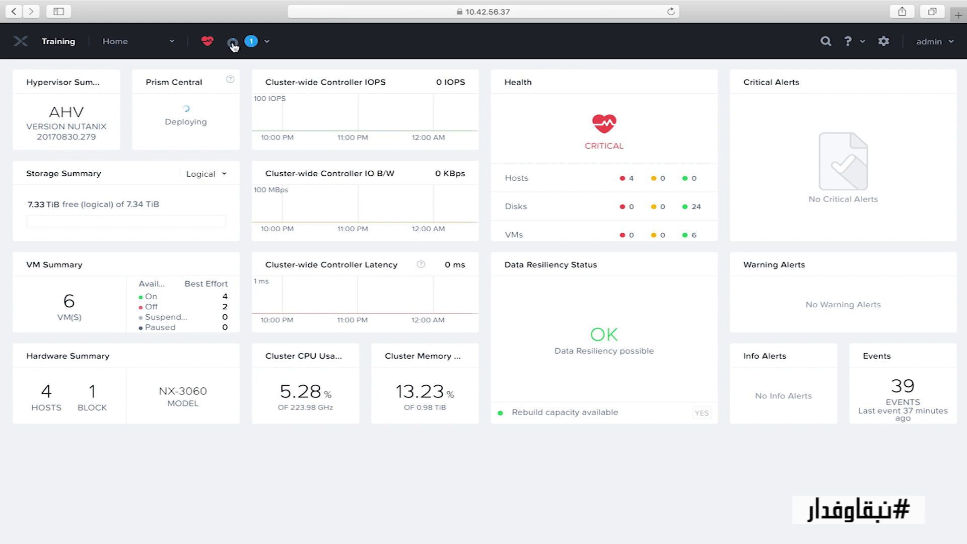
click(251, 41)
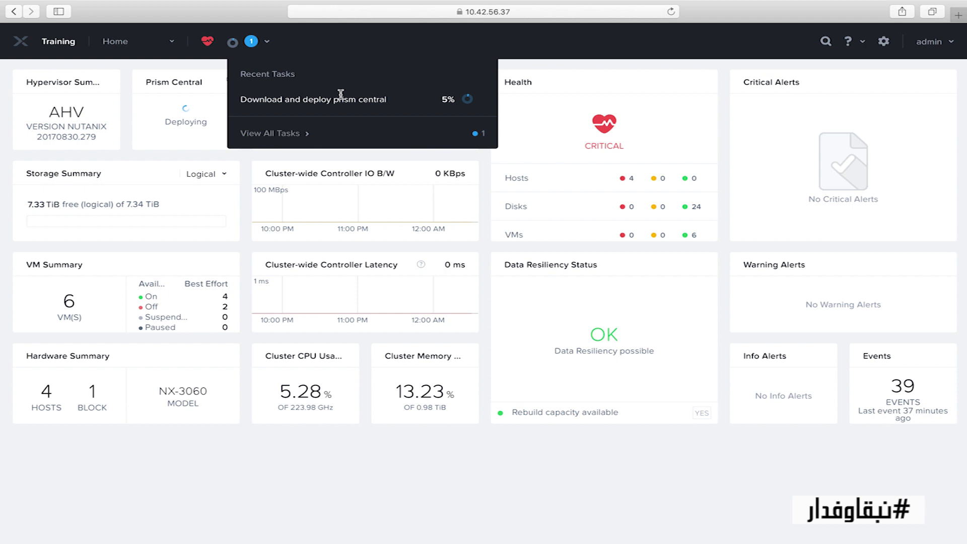
click(307, 134)
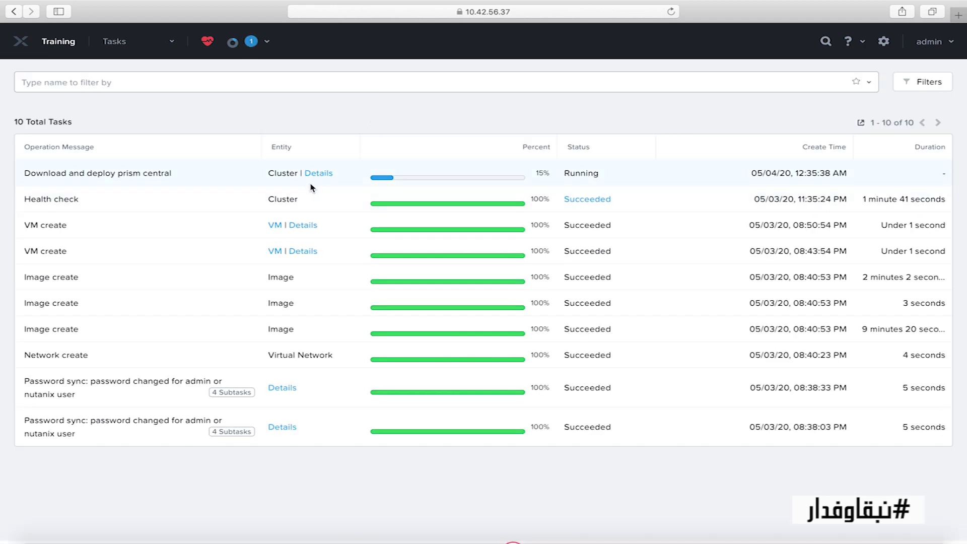
click(318, 173)
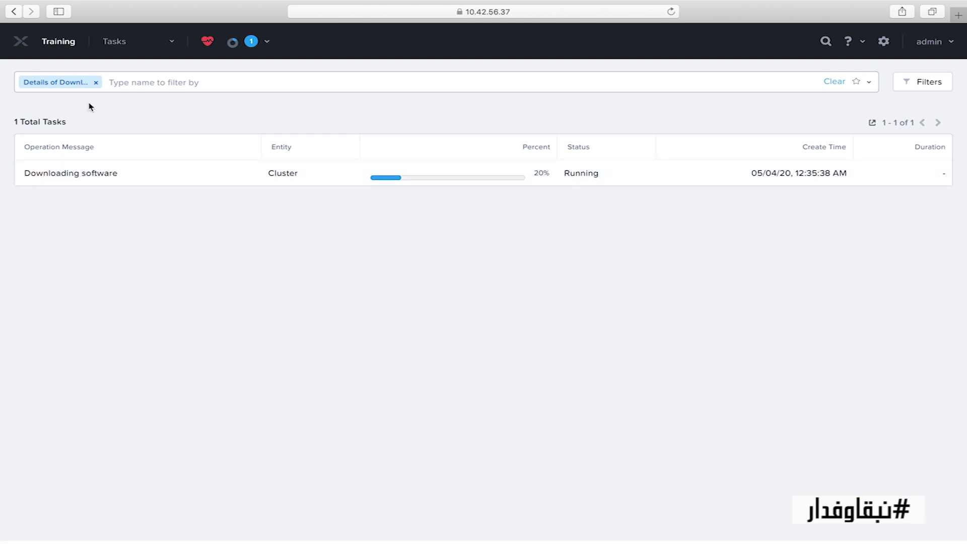
click(20, 48)
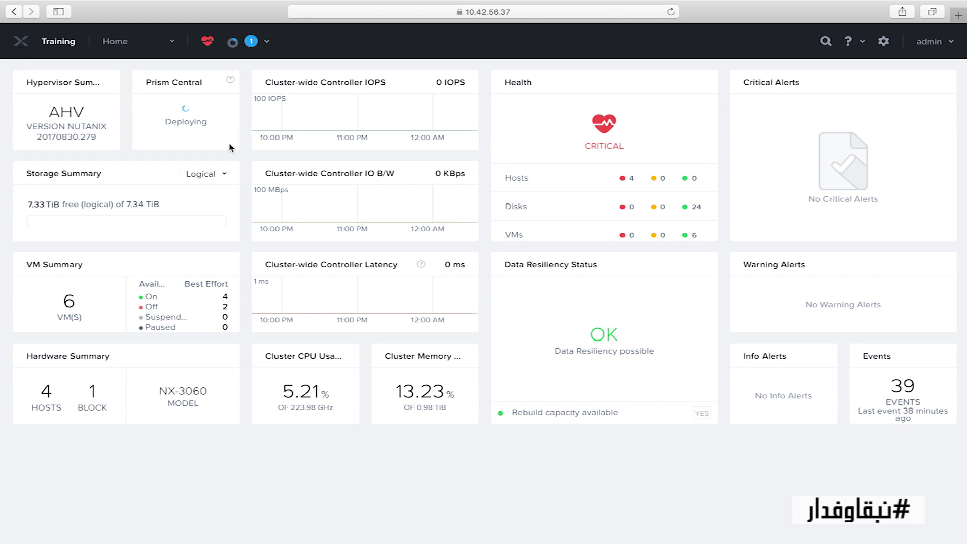
mouse_move(436, 116)
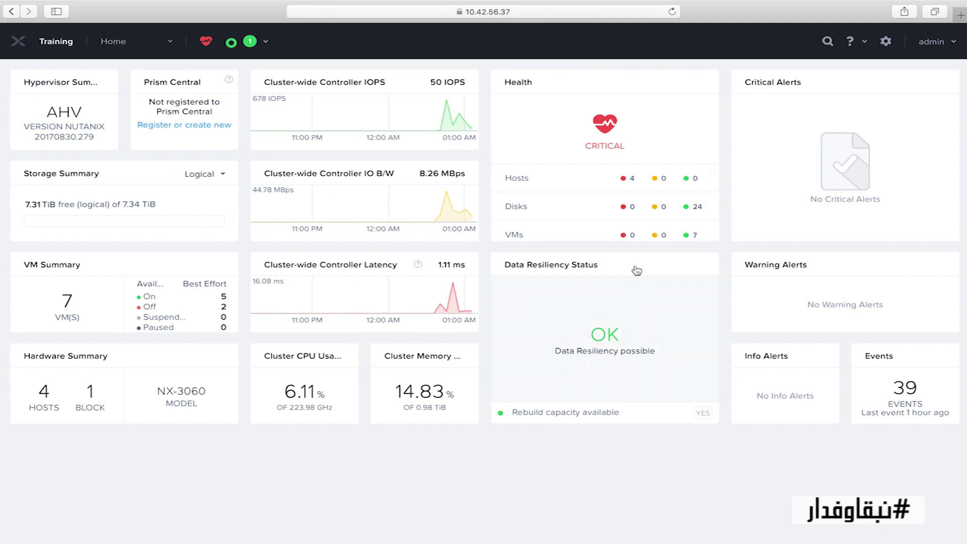
Step: Verify the deployment task reached 100%, then open the PC VM's console from the VM table
click(240, 45)
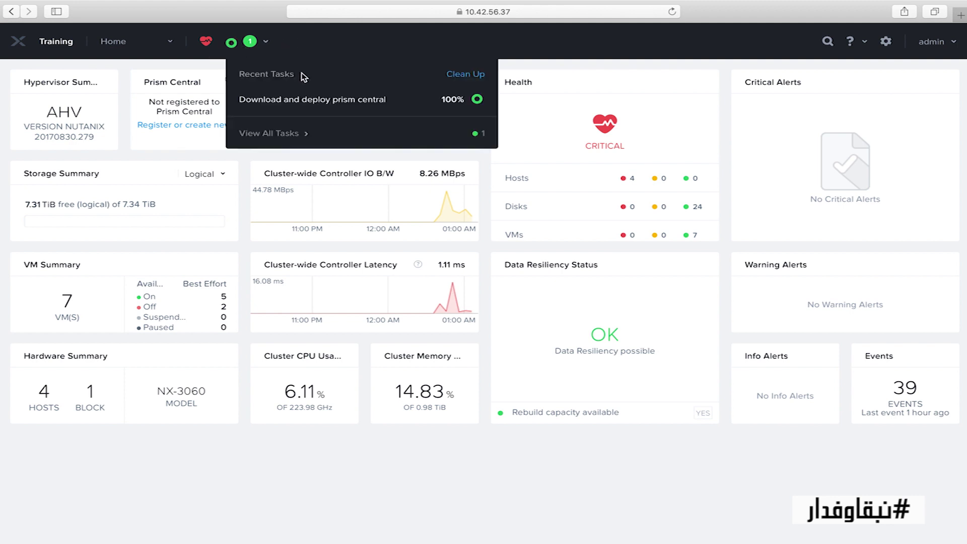
click(314, 44)
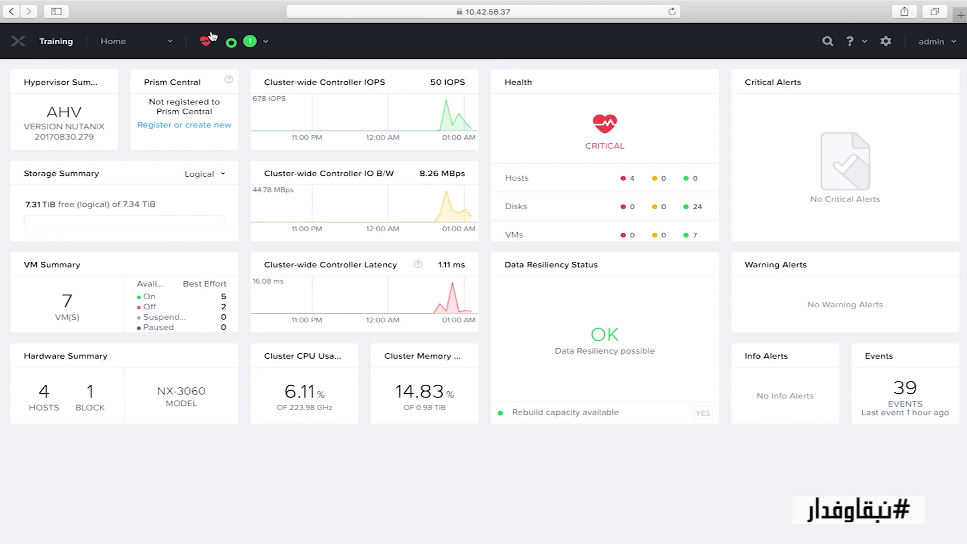
click(156, 45)
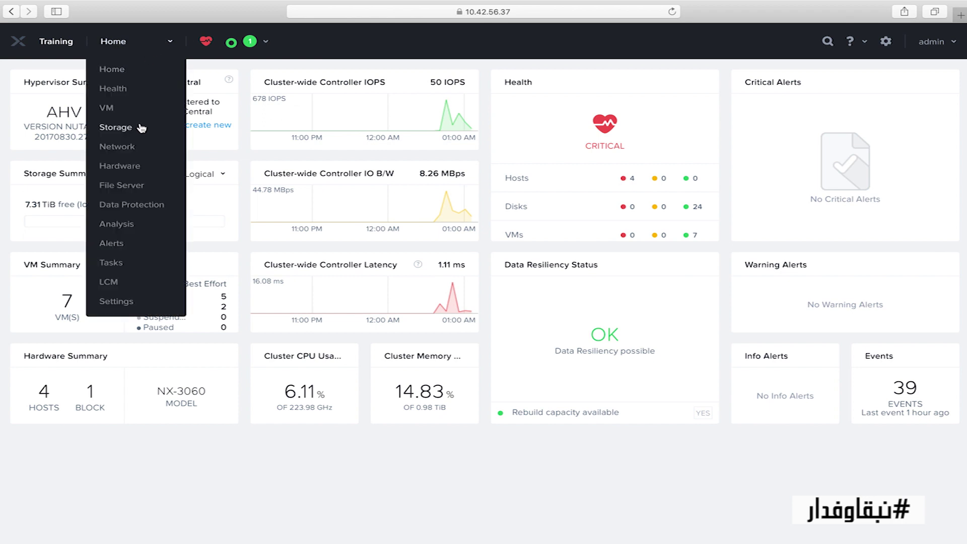
click(112, 118)
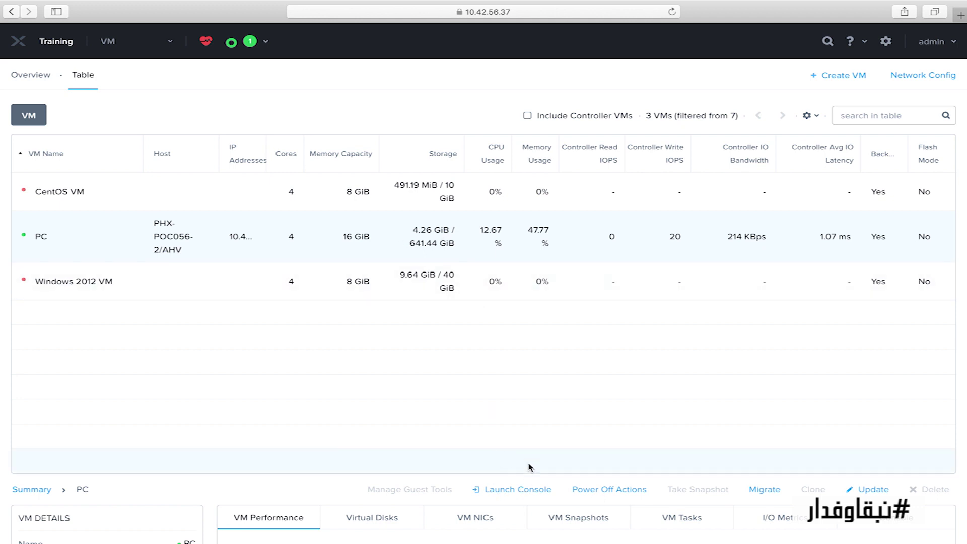
click(515, 492)
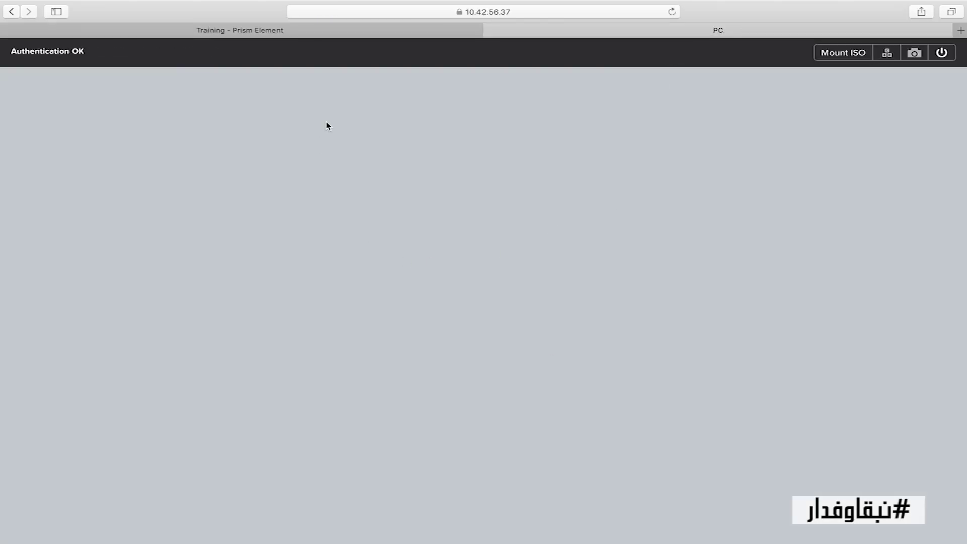
Step: Log into the PC console as nutanix, run cluster status, then exit and close it
click(445, 250)
text(nutanix)
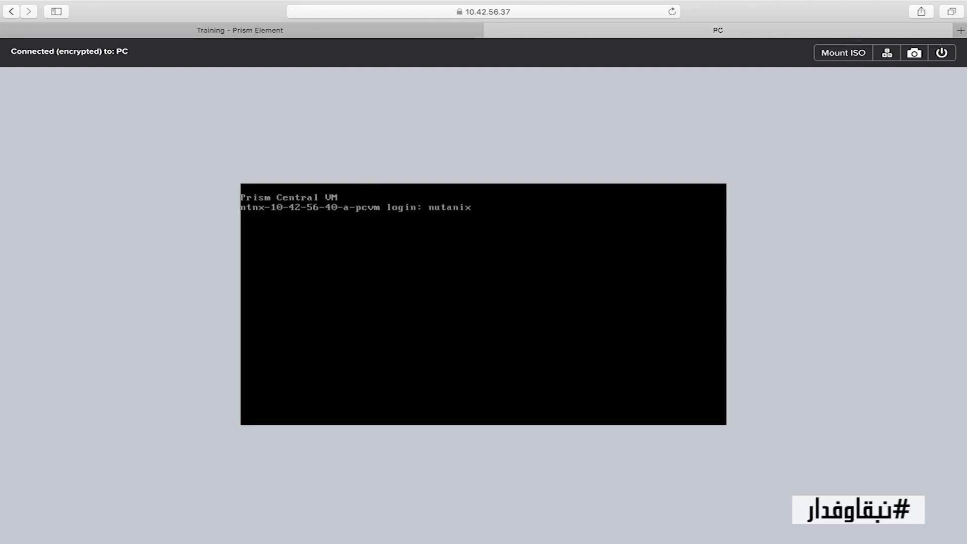
key(Return)
key(Return)
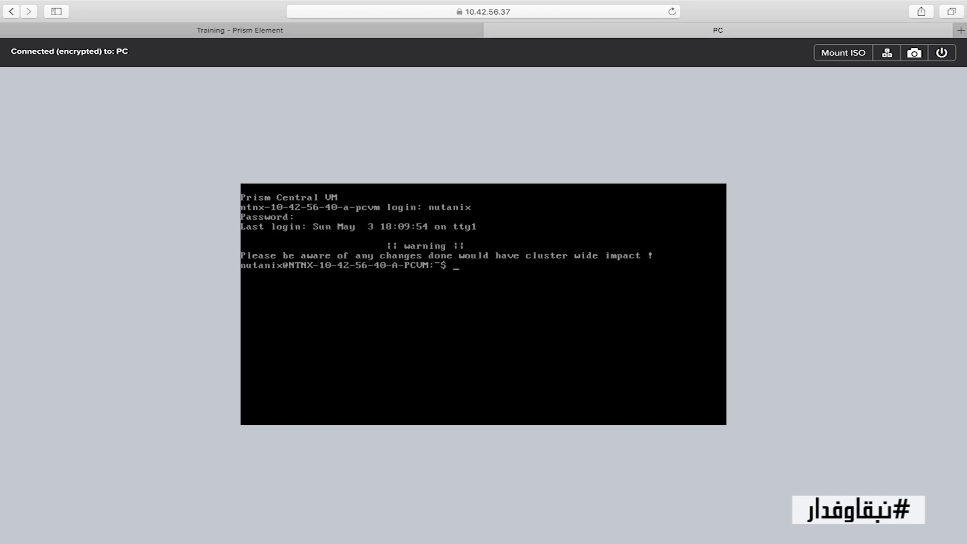
text(cluster status)
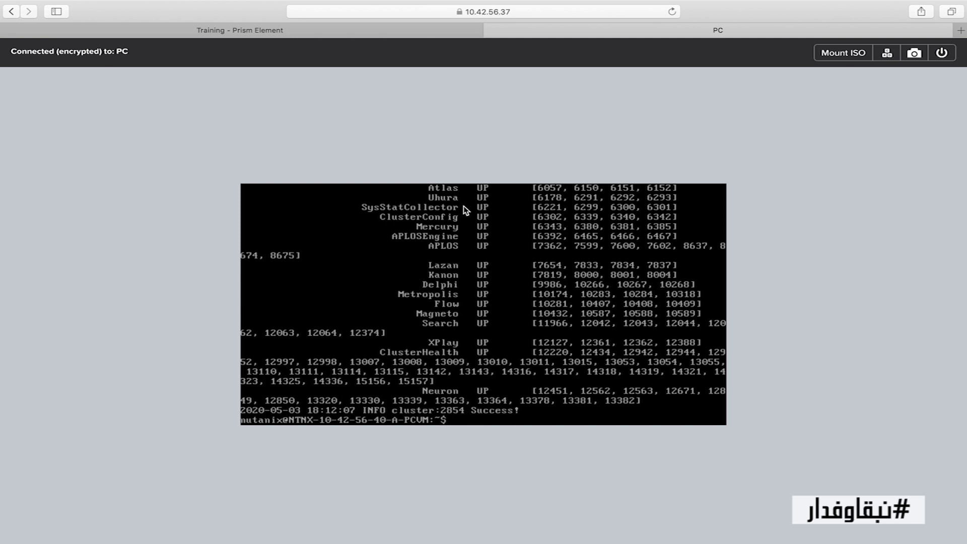
text(exit)
key(Return)
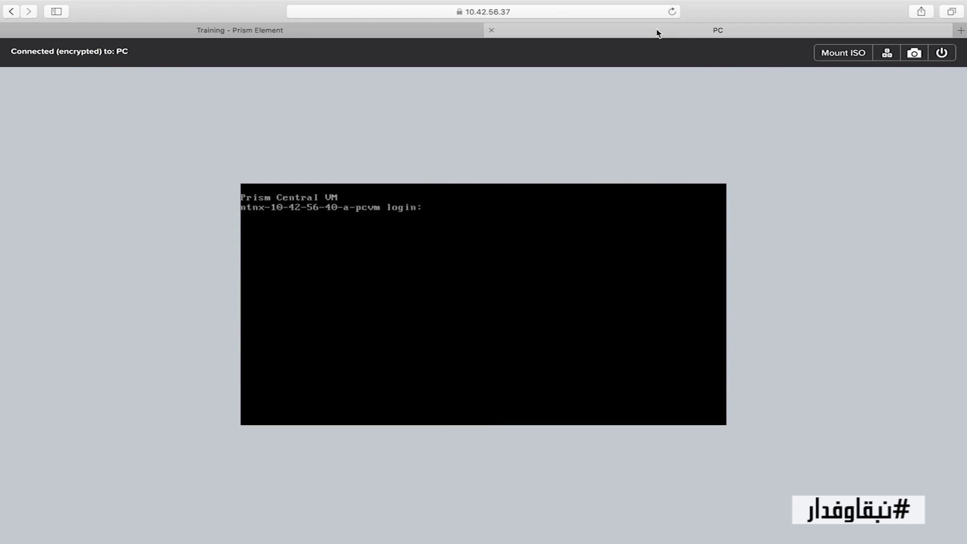
click(491, 31)
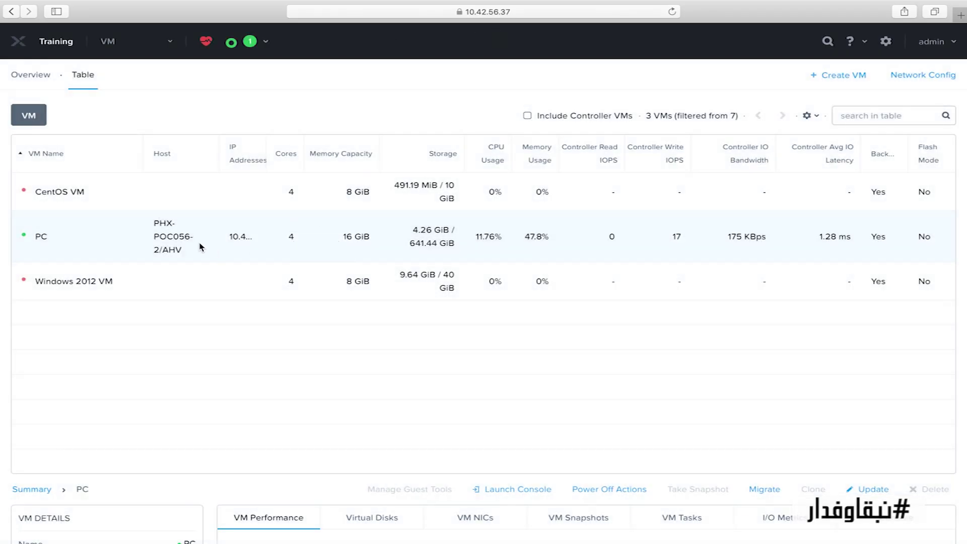
Step: Select the Prism Central IP 10.42.56.40 in the Word notes and open a new browser tab
mouse_move(244, 245)
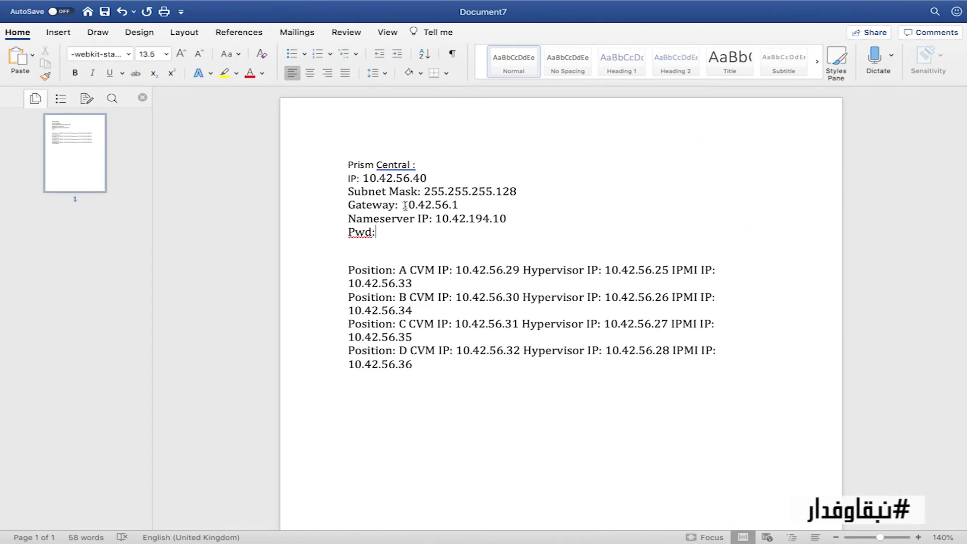
drag(431, 178, 367, 182)
key(super+c)
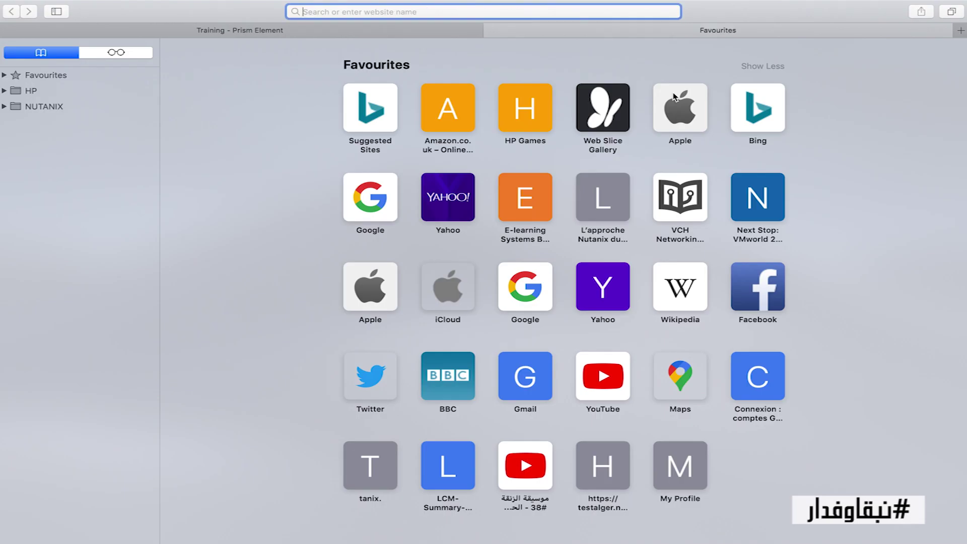
click(960, 15)
Step: Load 10.42.56.40 in a new Safari tab and bypass the certificate warning to reach the login form
text(√)
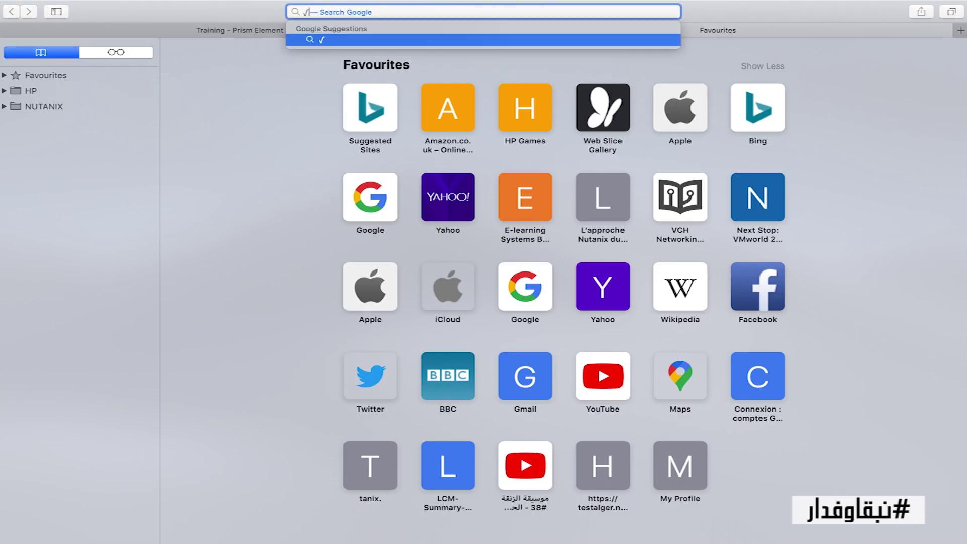
key(BackSpace)
key(super+v)
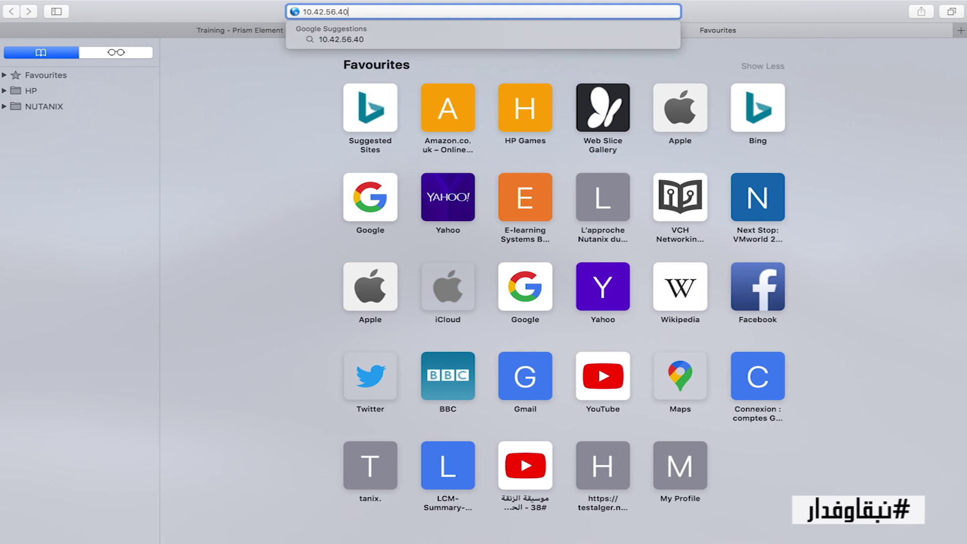
key(Return)
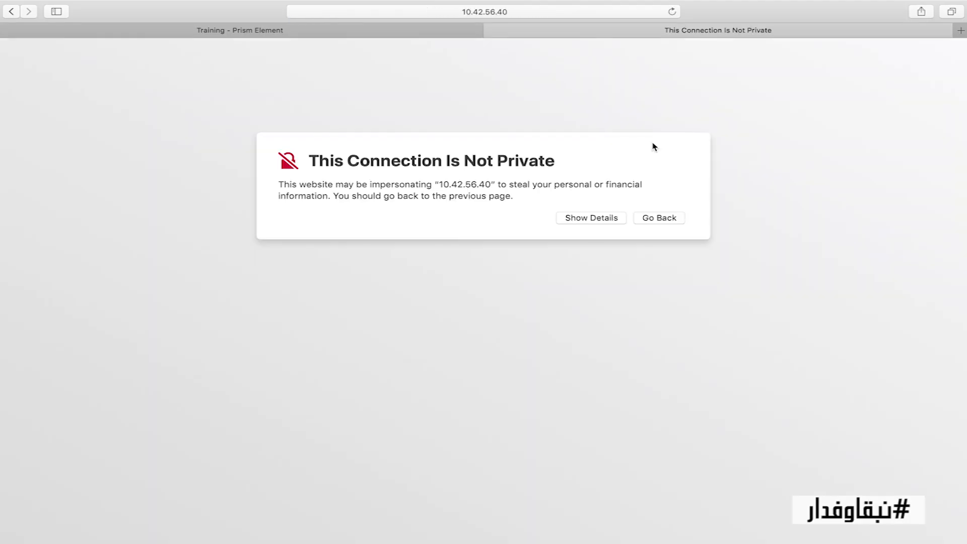
click(573, 216)
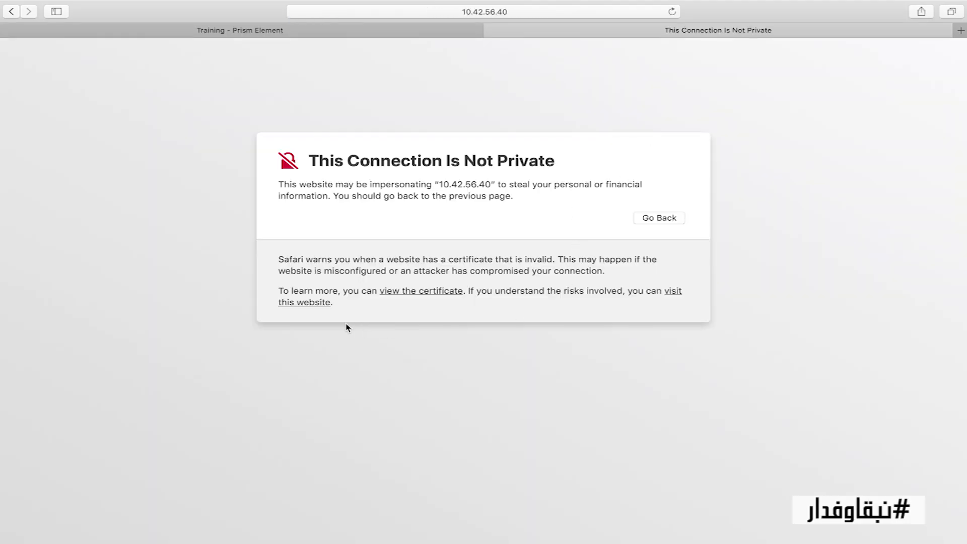
click(315, 302)
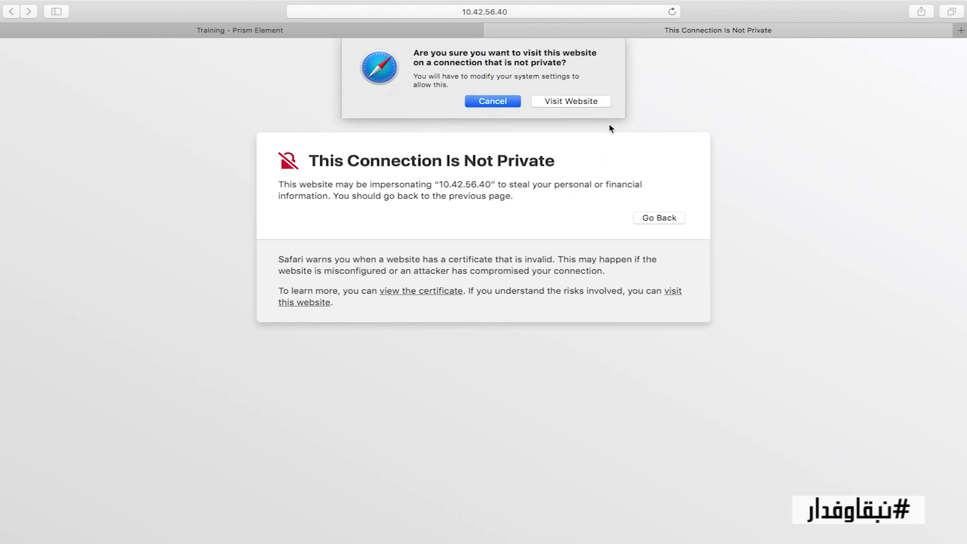
click(594, 102)
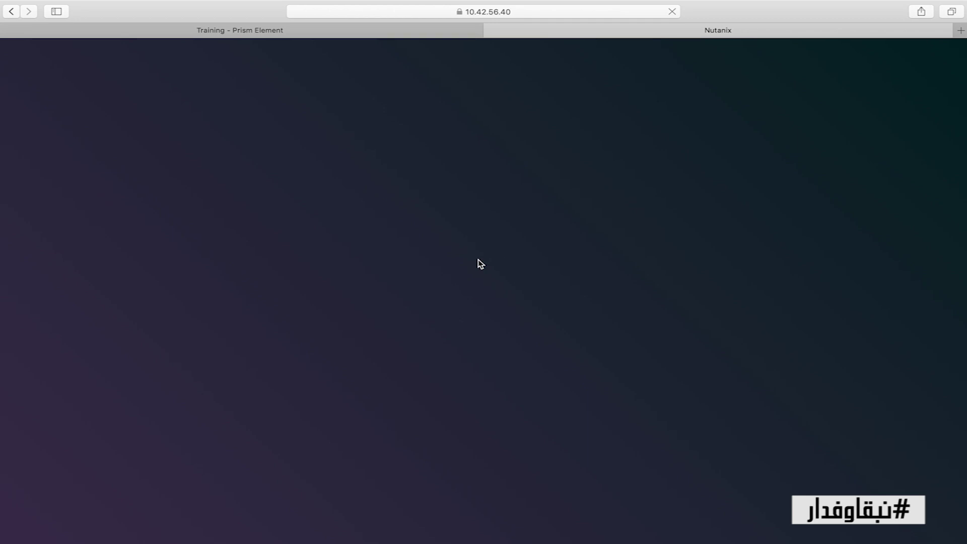
click(460, 289)
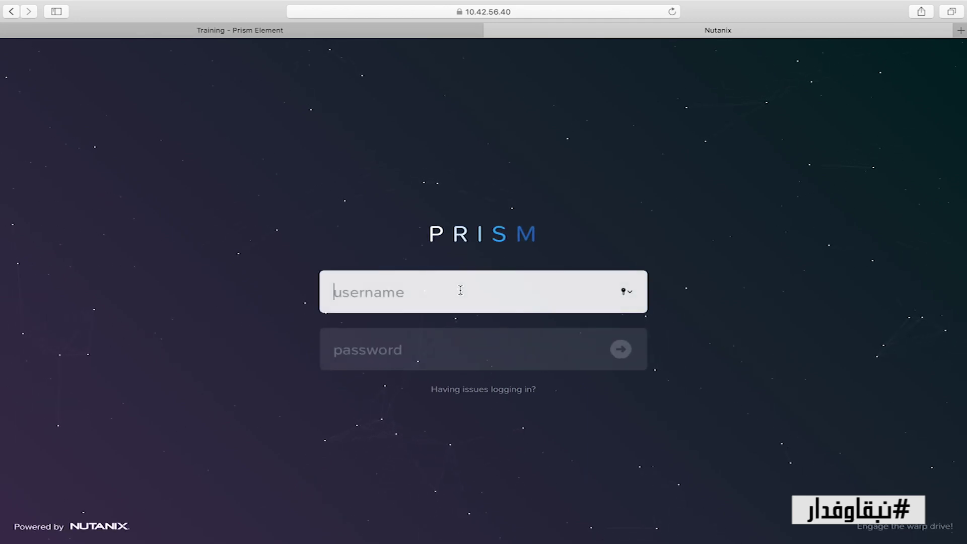
Step: Sign in to Prism Central as admin with the default admin password
text(admin)
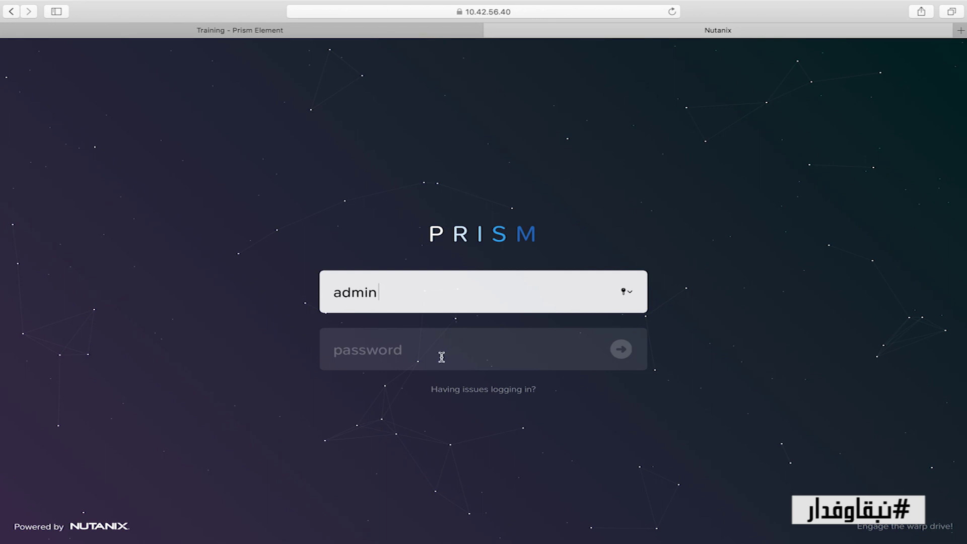
click(442, 357)
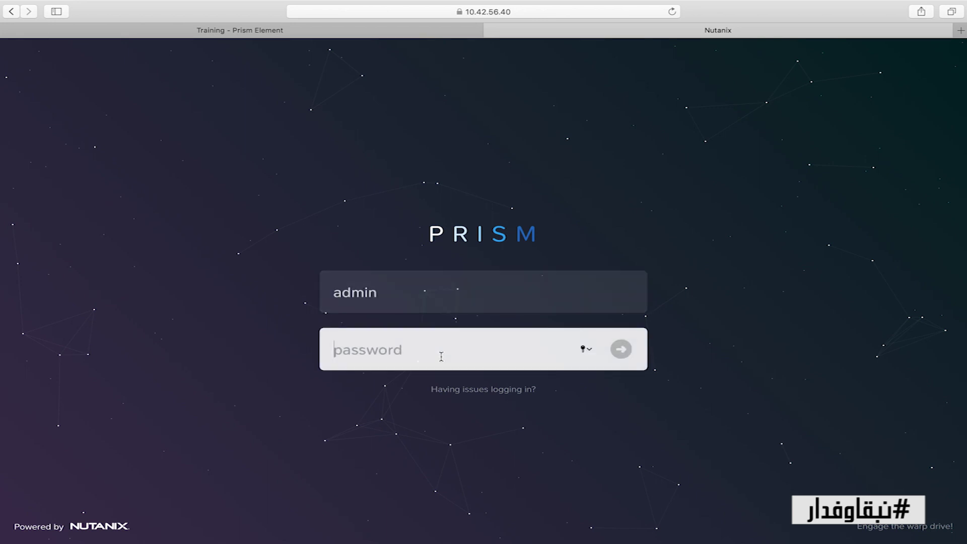
key(Return)
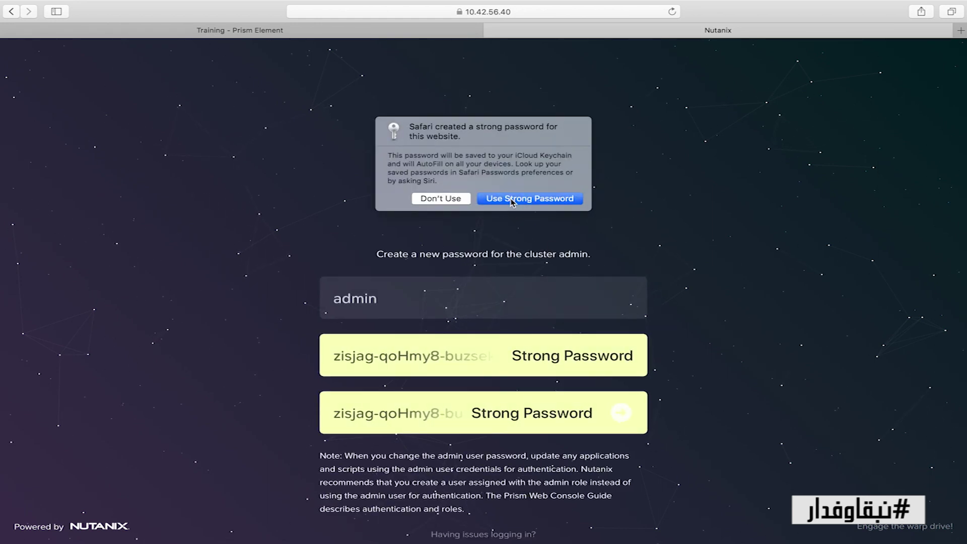
Step: Decline Safari's suggested password and submit a new admin password with its confirmation
click(438, 348)
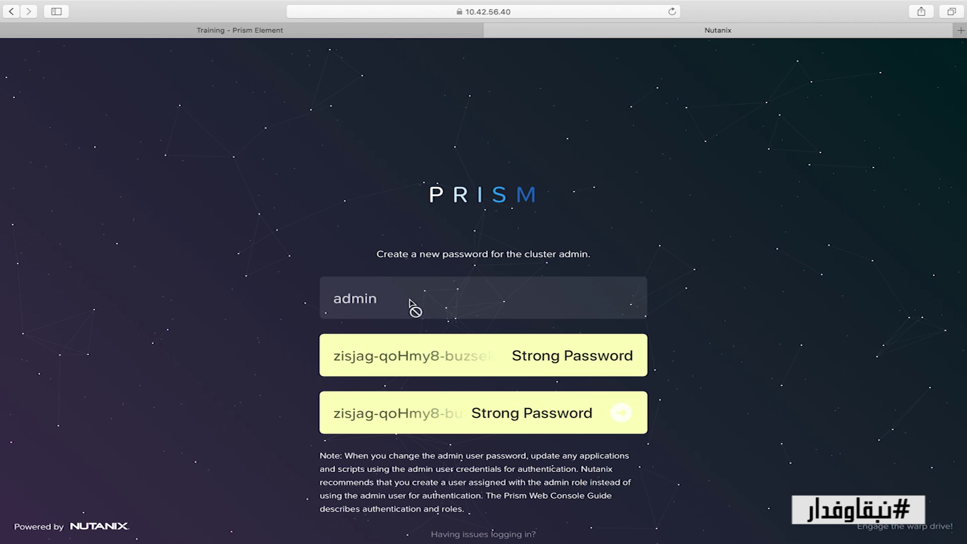
click(394, 371)
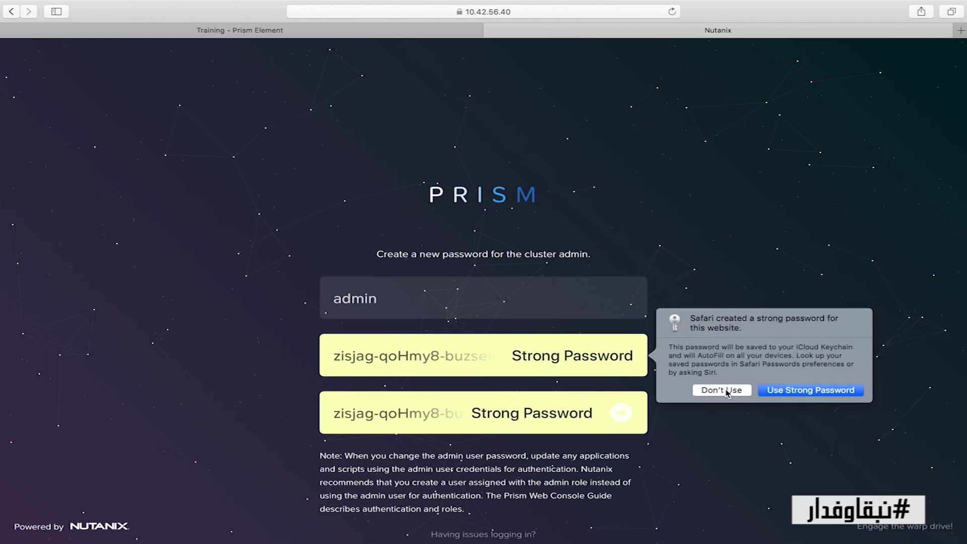
click(724, 390)
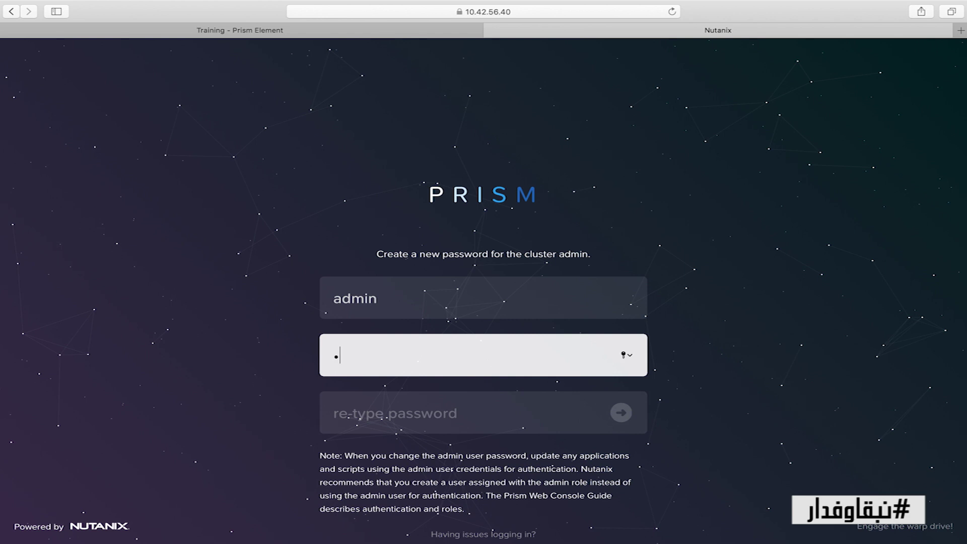
key(Tab)
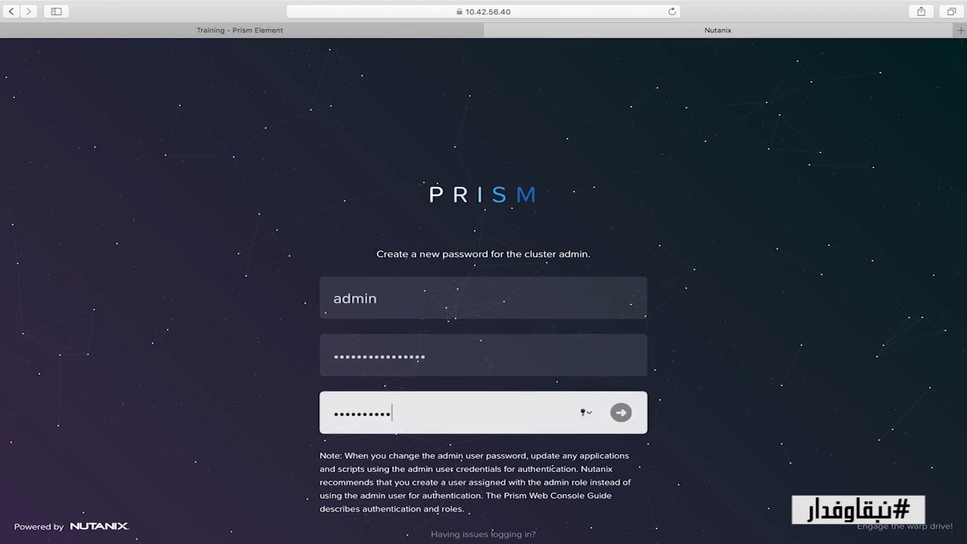
key(Return)
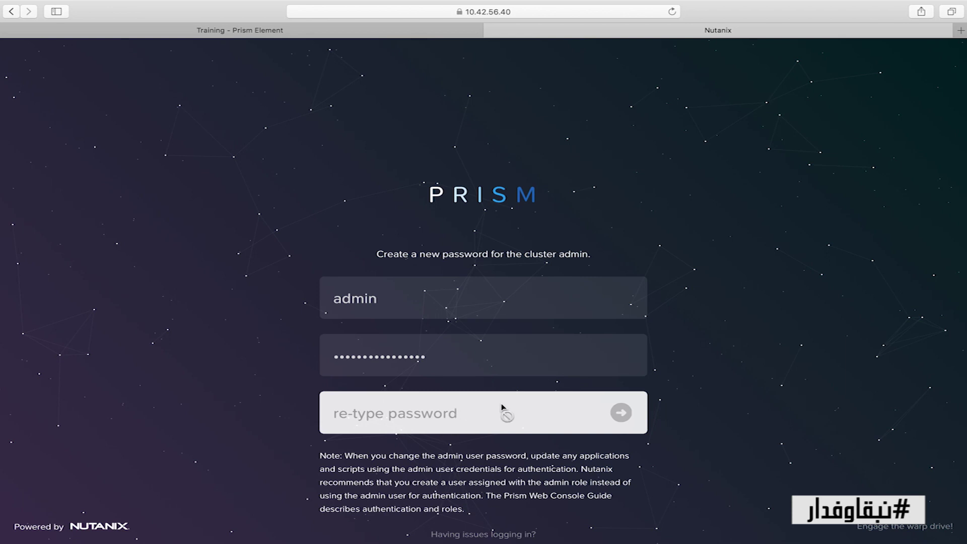
Step: Re-enter username admin and the new password on the login page
click(451, 248)
text(admin)
key(Tab)
text(n)
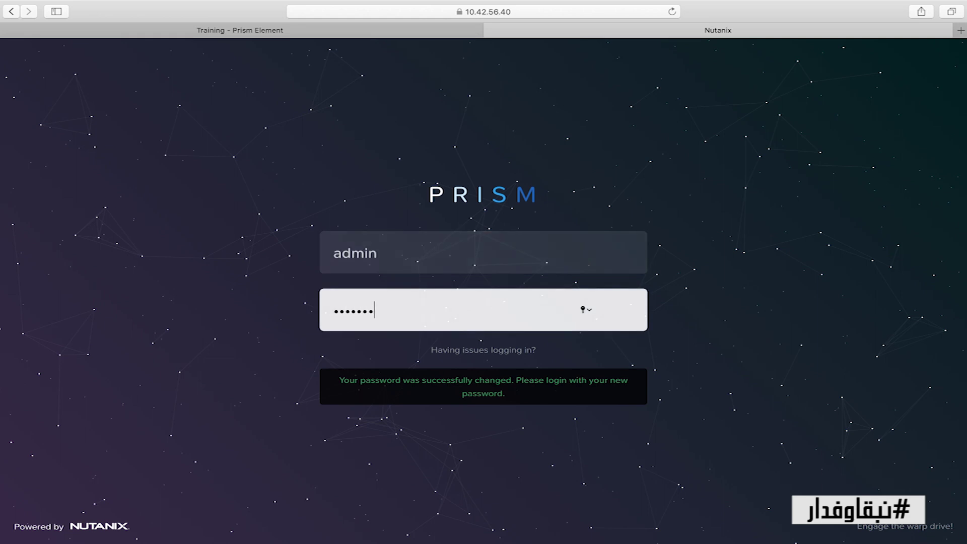
text(*********)
Step: Log in, save the password to the keychain, and fill the EULA name, company POC and job title POC
key(Return)
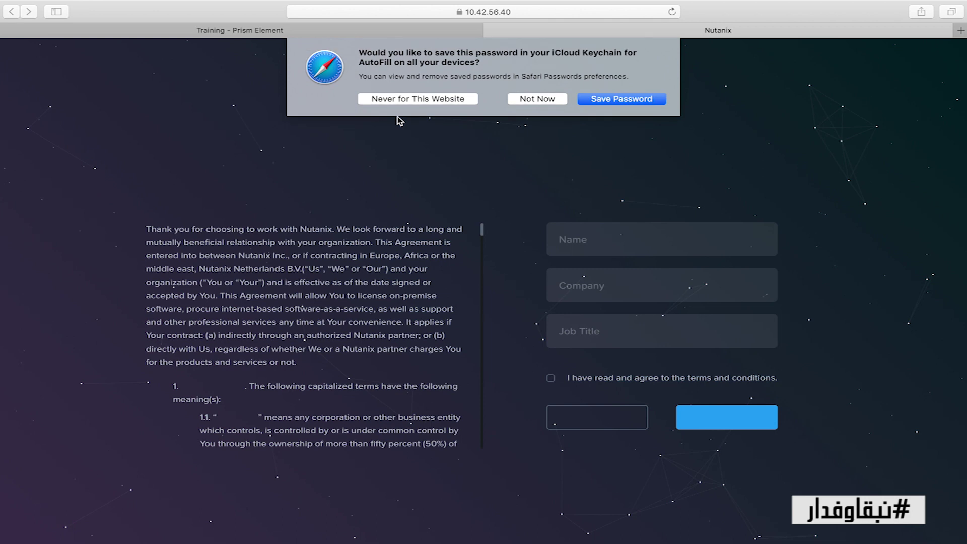
click(629, 103)
click(586, 239)
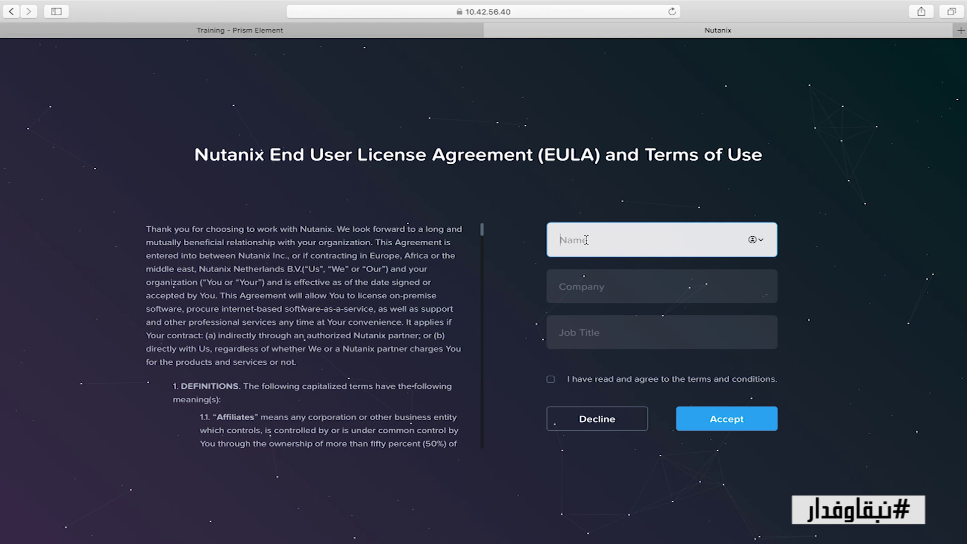
text(Formation)
click(617, 288)
text(POC)
key(Tab)
text(POC)
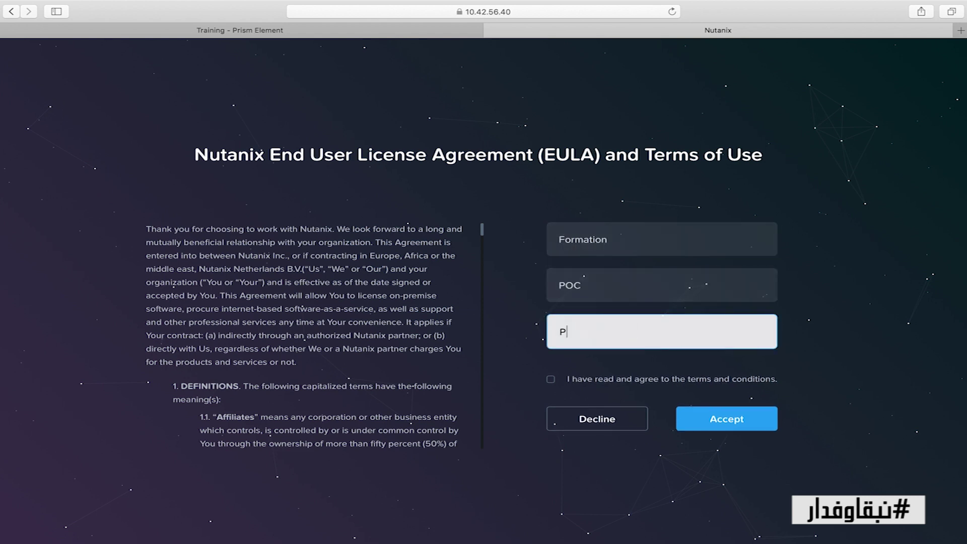
Step: Agree to and accept the license agreement, then continue with Pulse left enabled
click(596, 378)
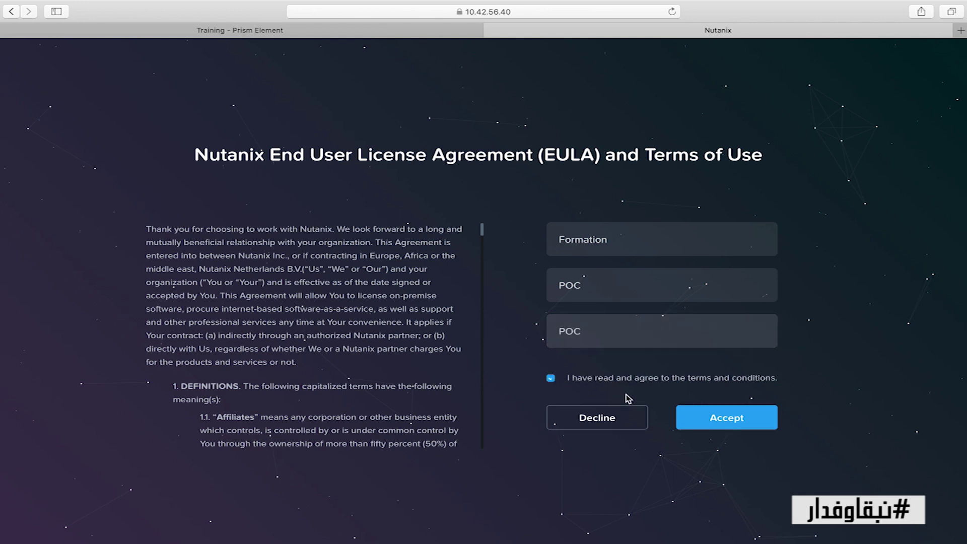
click(739, 421)
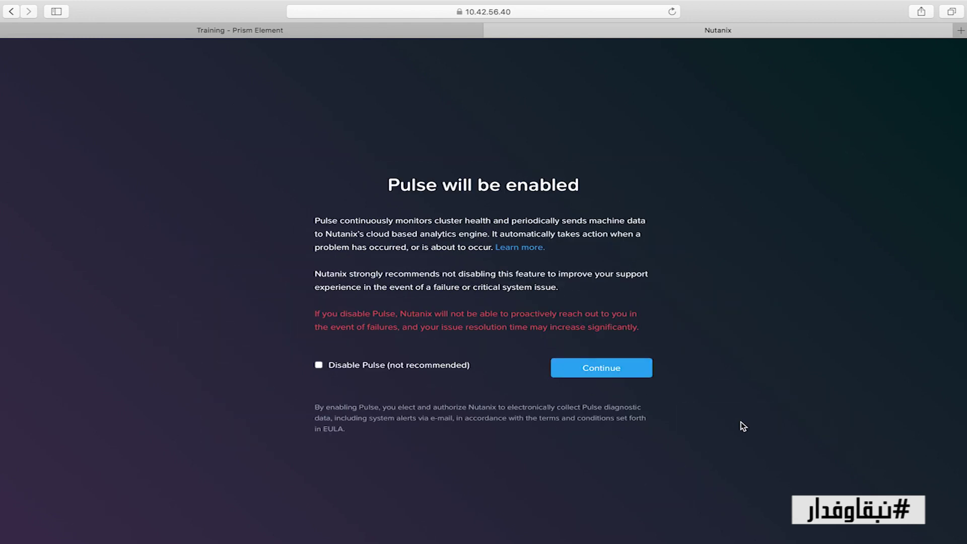
click(595, 375)
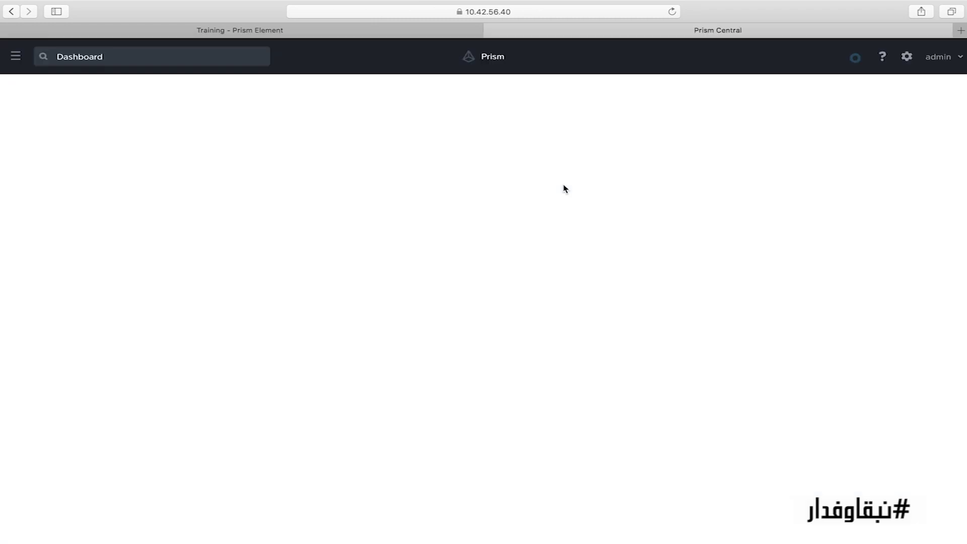